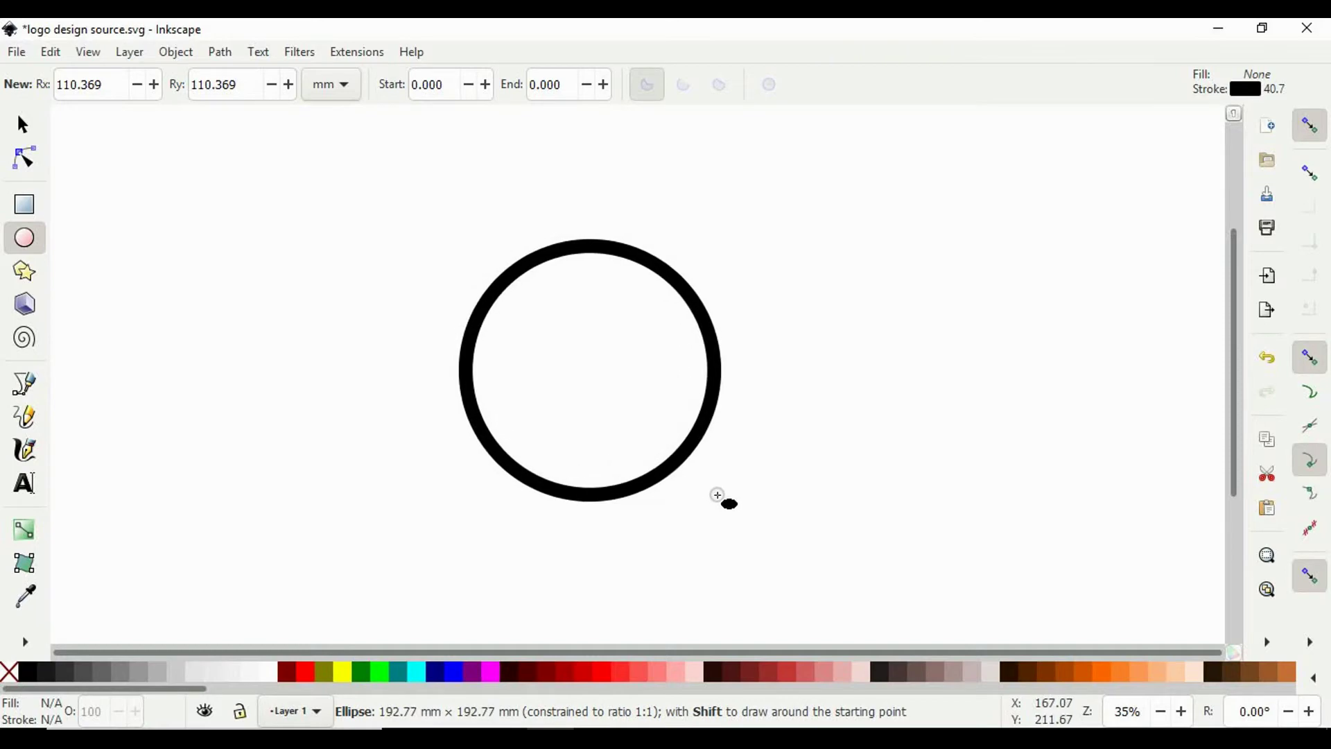
Move the black circle slightly to the left on the canvas.
key("s")
left_click_drag(570, 262, 547, 254)
Draw a closed three-node bird body about 206 by 154 mm with a curved chest and shift it down-left across the circle's edge.
left_click(30, 392)
left_click(381, 499)
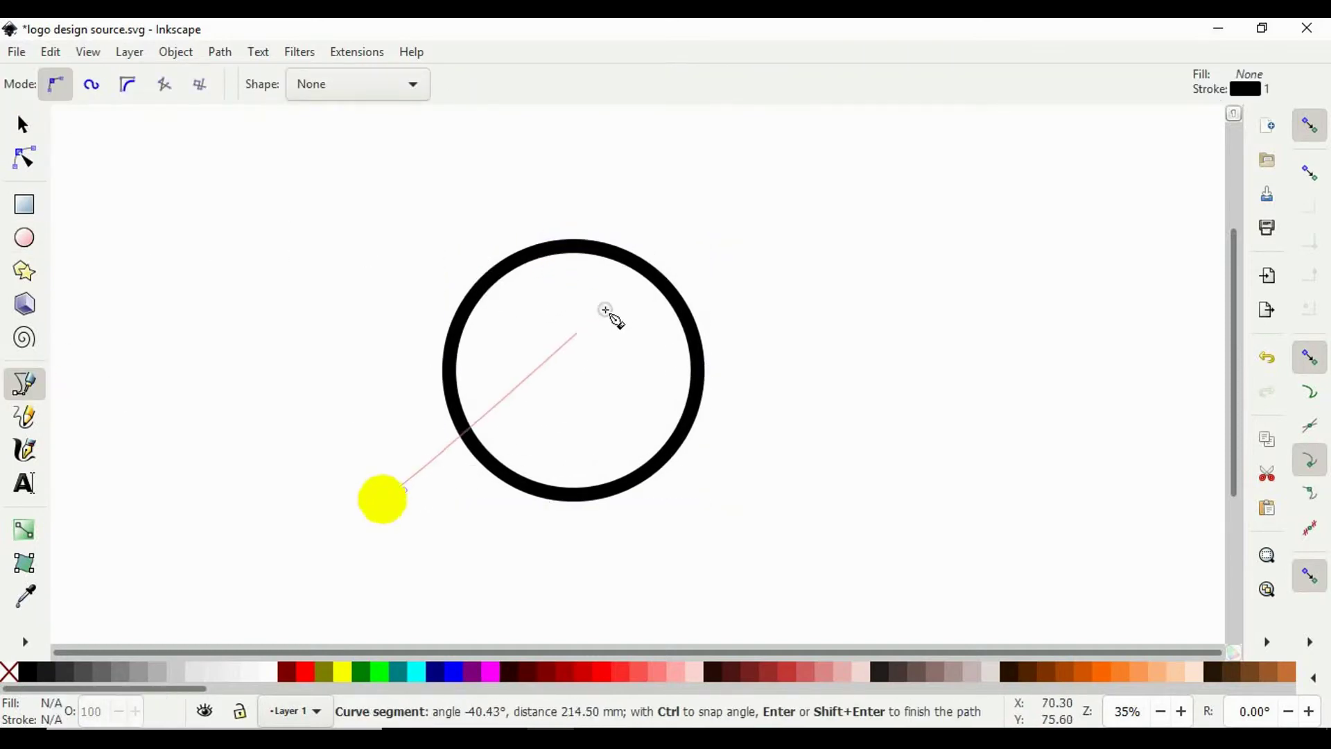
left_click(613, 301)
left_click_drag(632, 423, 581, 452)
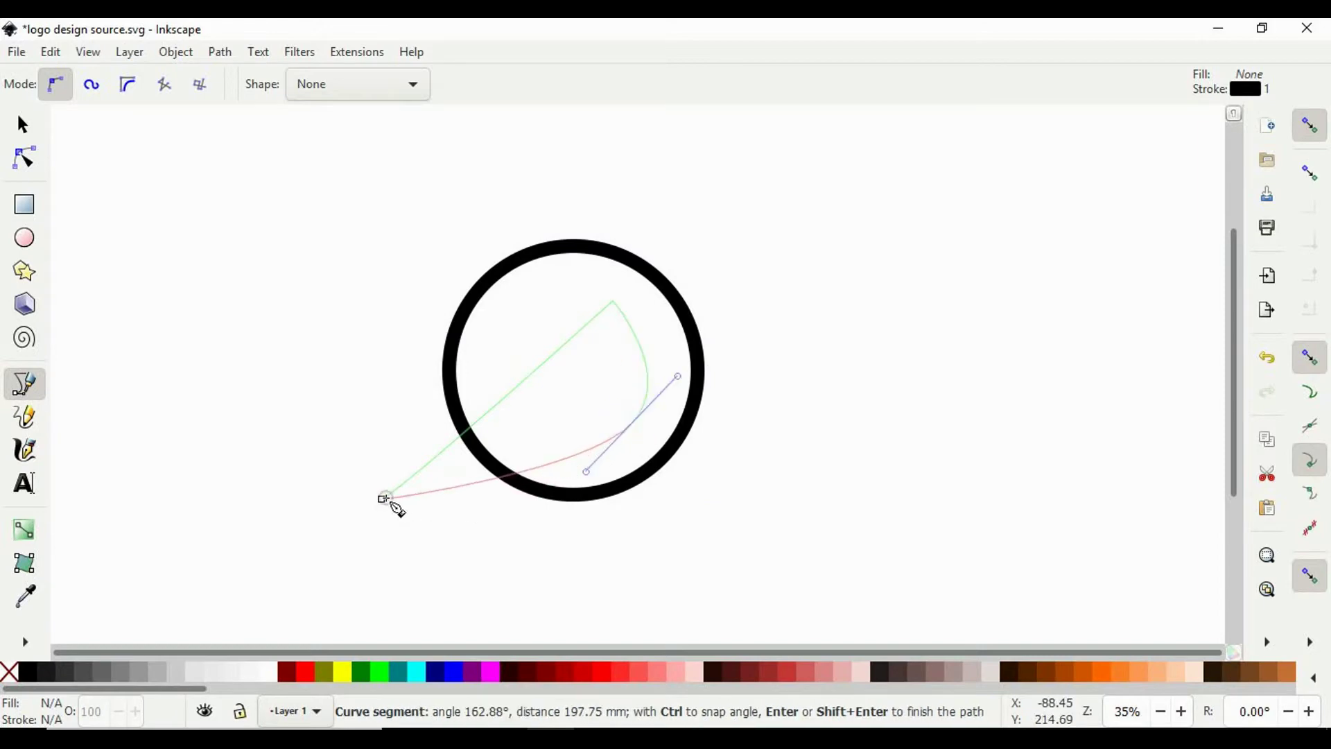
left_click(381, 499)
left_click(23, 125)
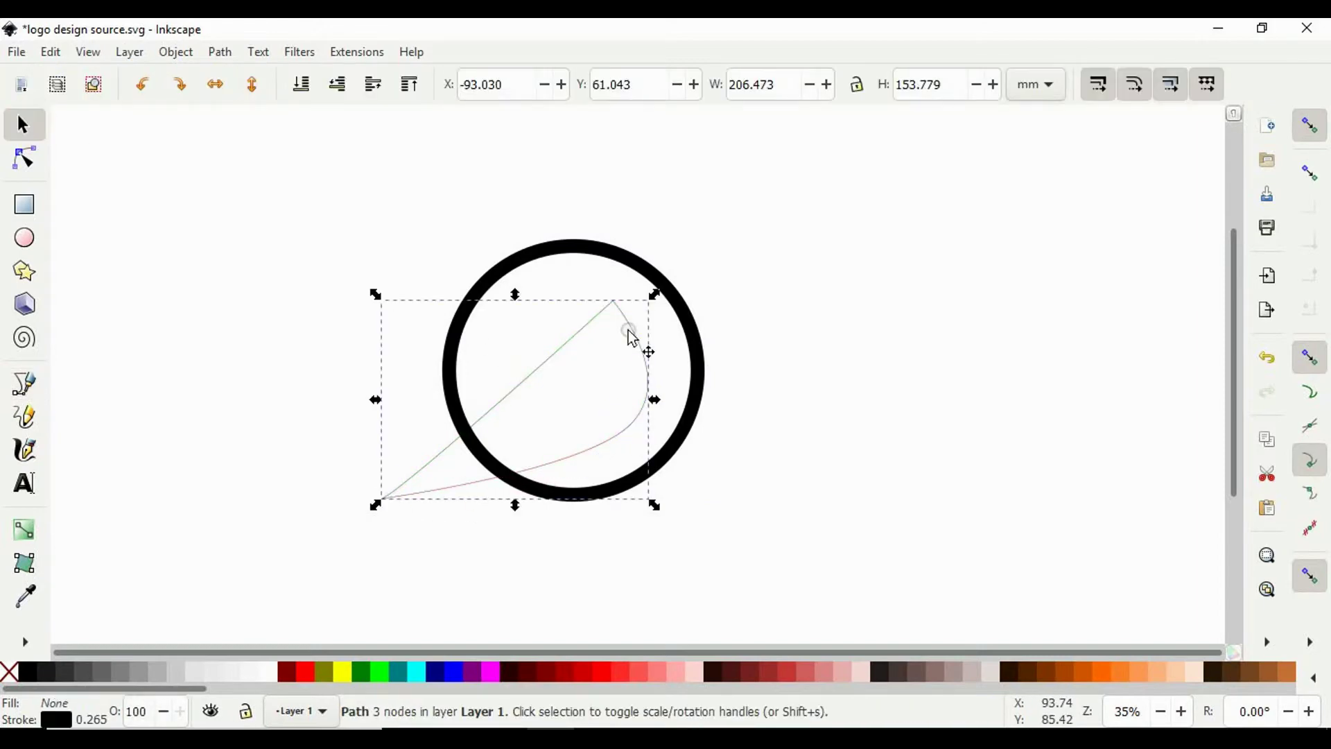
left_click_drag(631, 334, 594, 340)
Draw a closed triangular beak at the body's upper corner, with its upper edge about 39 mm long.
left_click(28, 388)
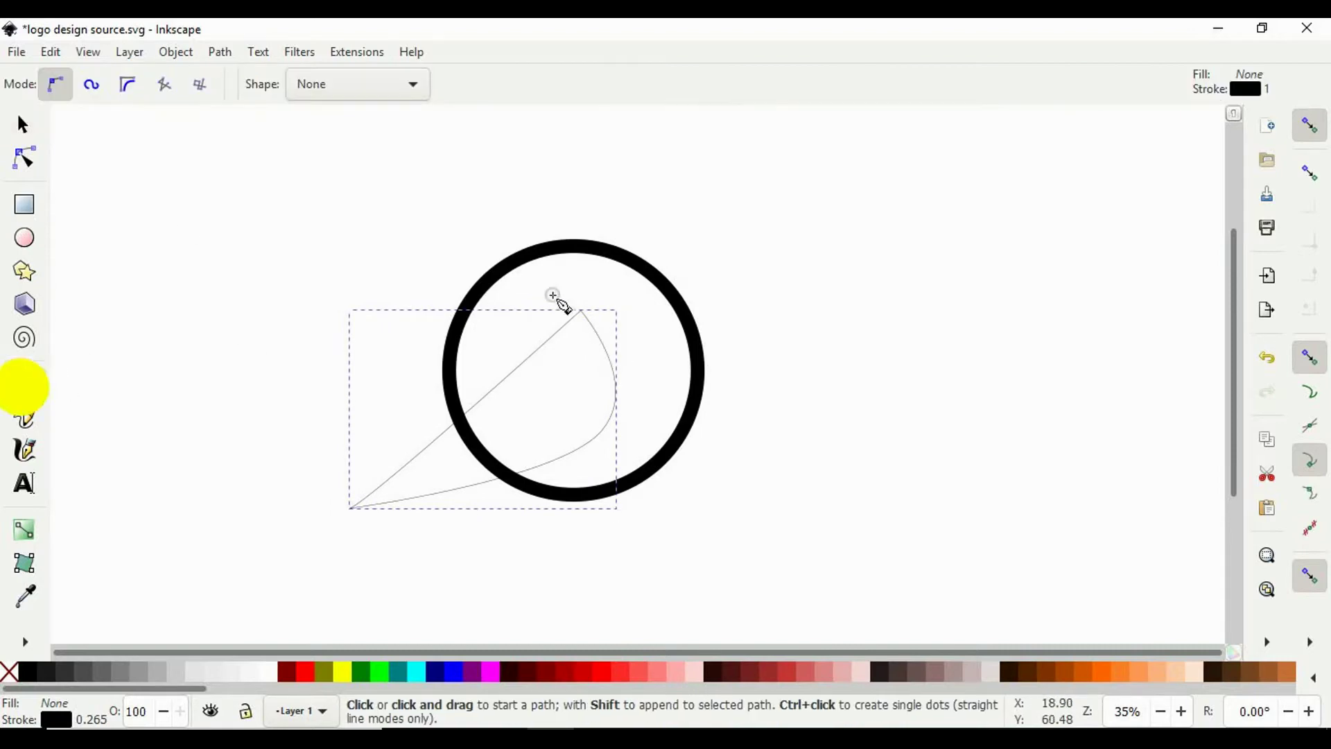
left_click(580, 310)
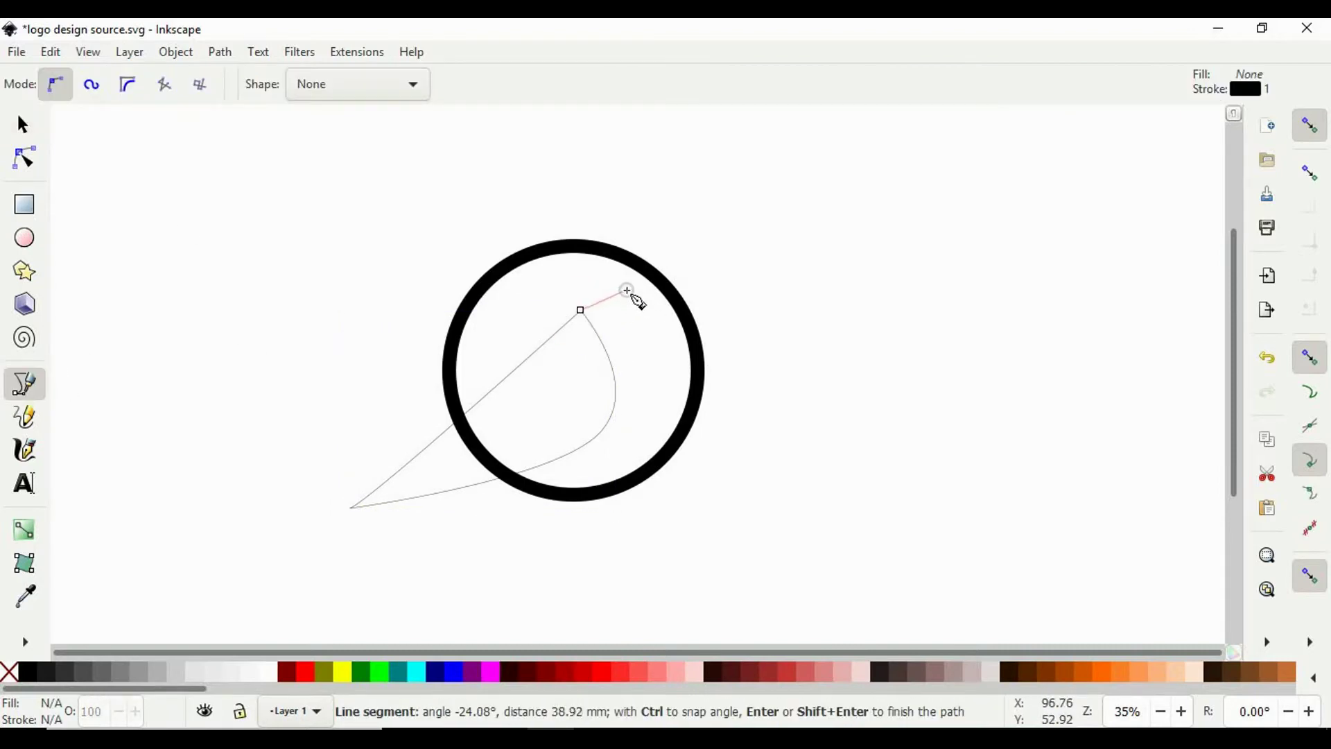
left_click(627, 290)
left_click(598, 332)
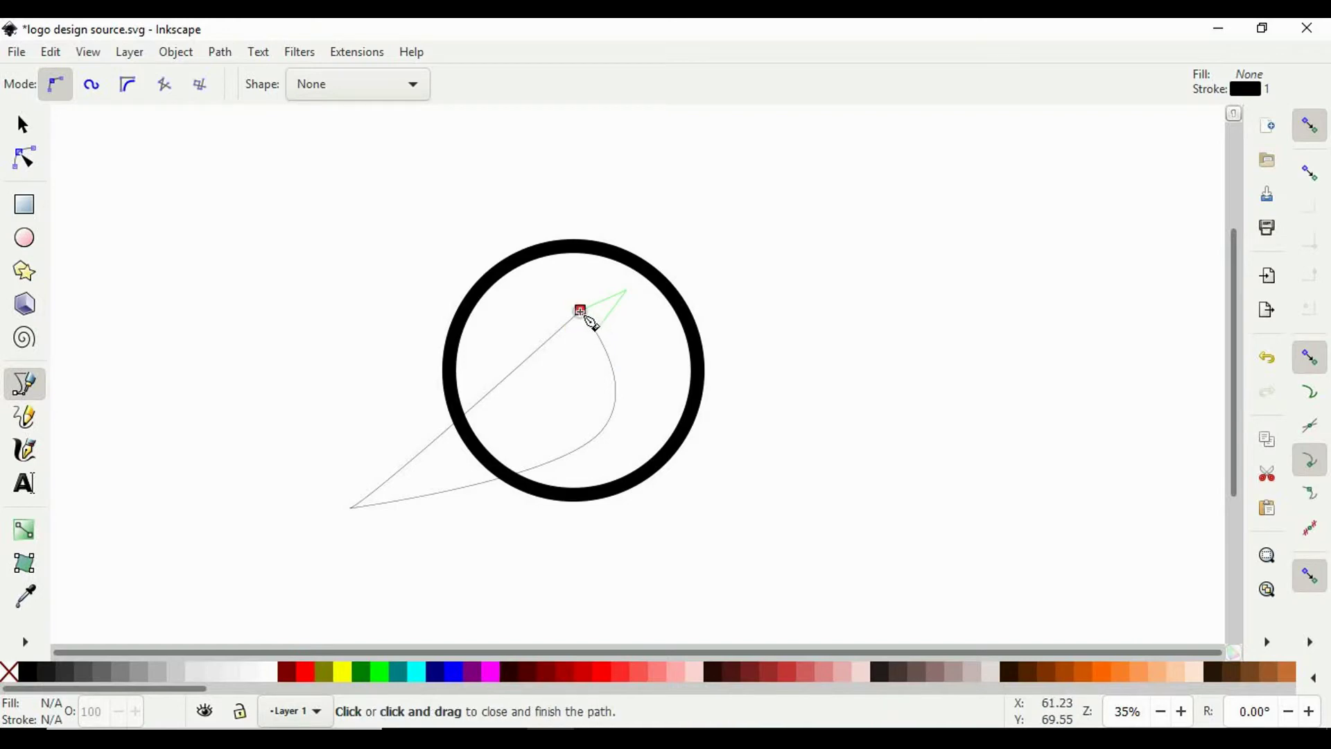
left_click(580, 310)
Draw a curved wing line inside the body, starting and ending on its straight back edge.
left_click(416, 457)
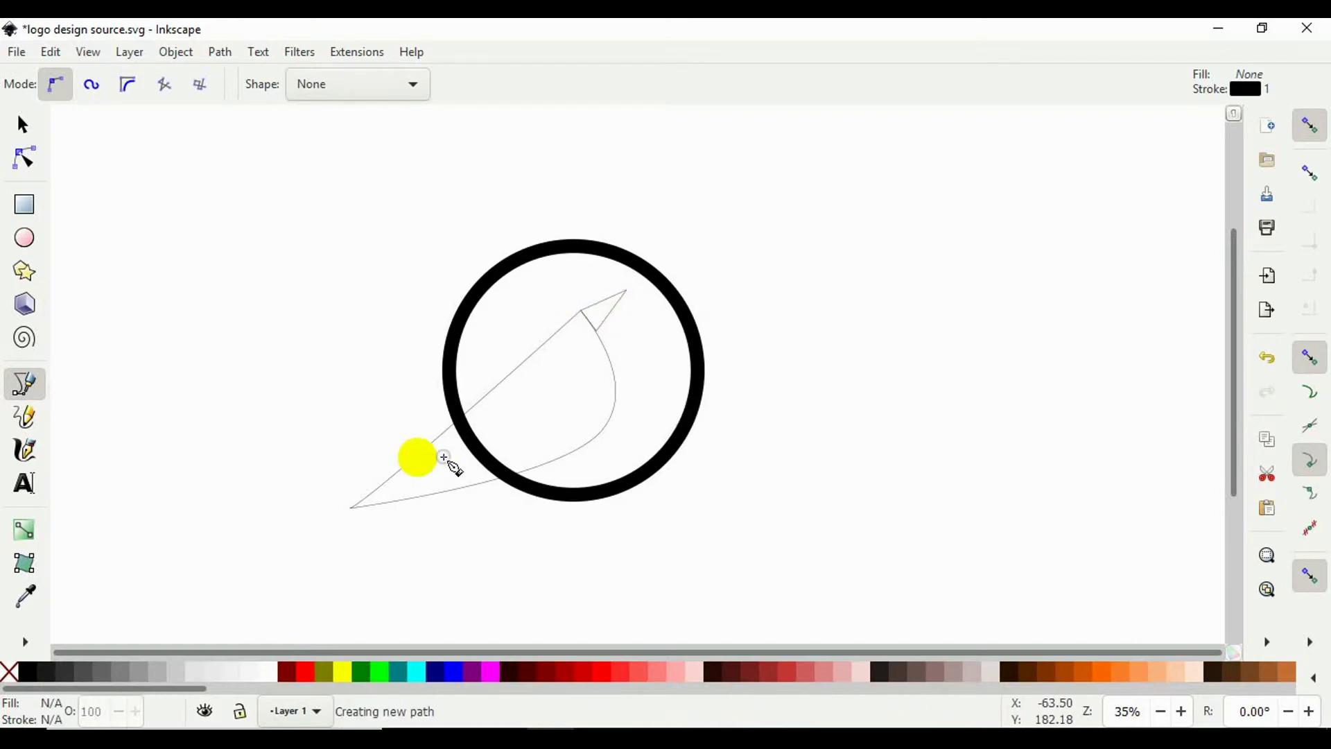
left_click_drag(531, 438, 540, 409)
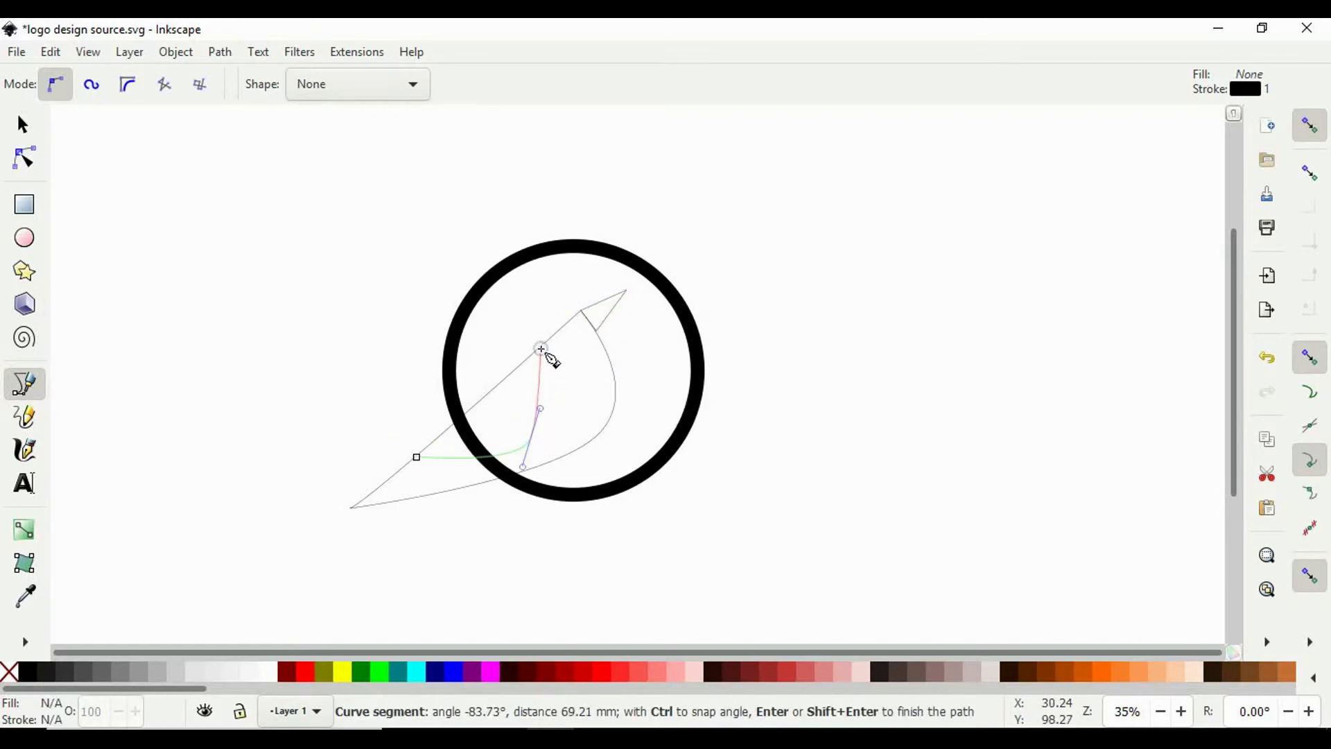
double_click(542, 346)
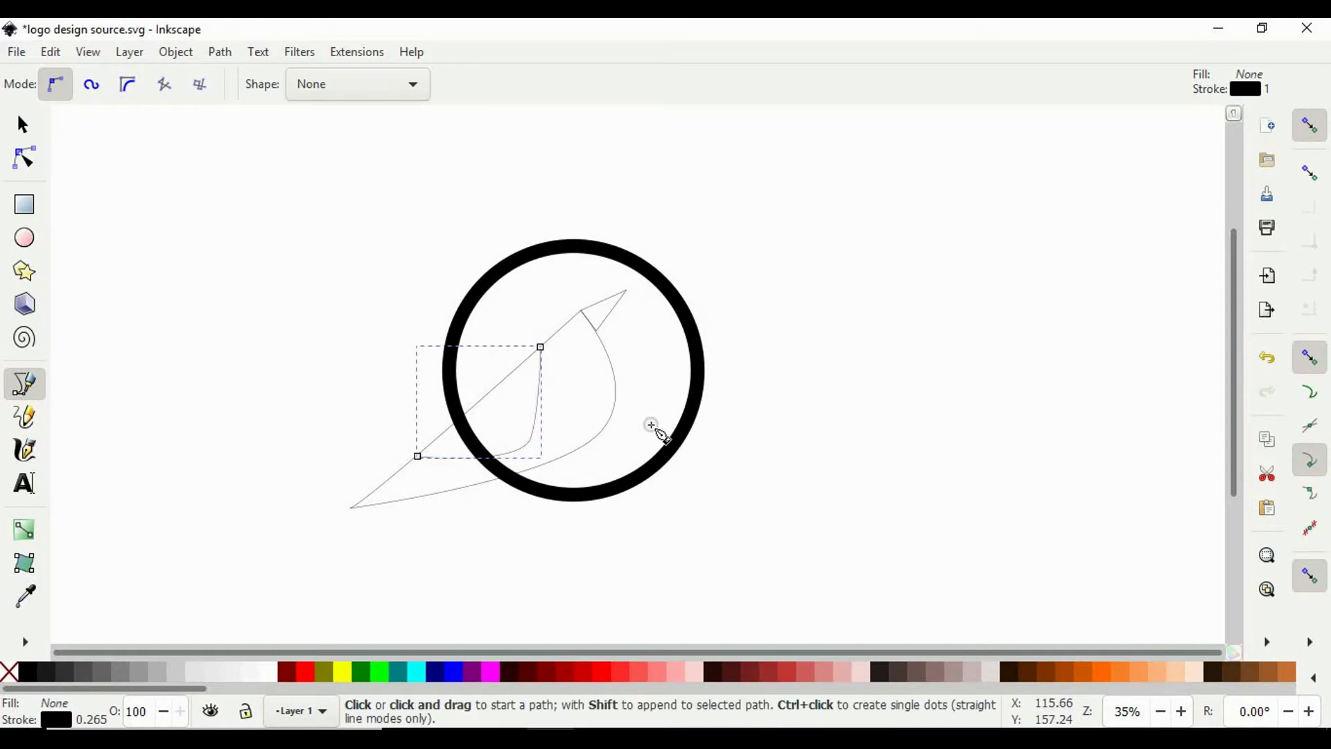
Draw a narrow curved tail about 176 by 92 mm, extending down-left from the body's lower edge.
left_click(387, 503)
left_click_drag(253, 603, 279, 604)
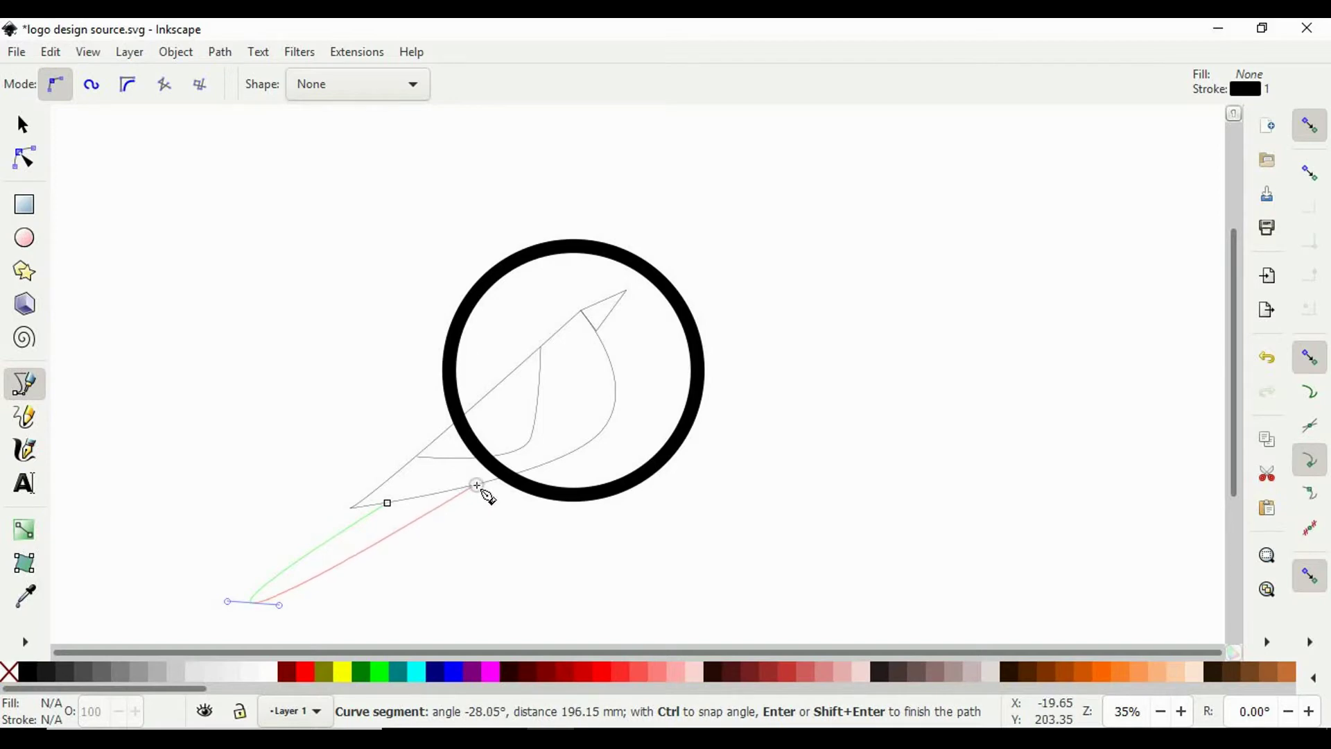
left_click(477, 485)
Scale the four bird paths together to about 200 by 166 mm and position them with the beak inside the circle.
left_click(21, 127)
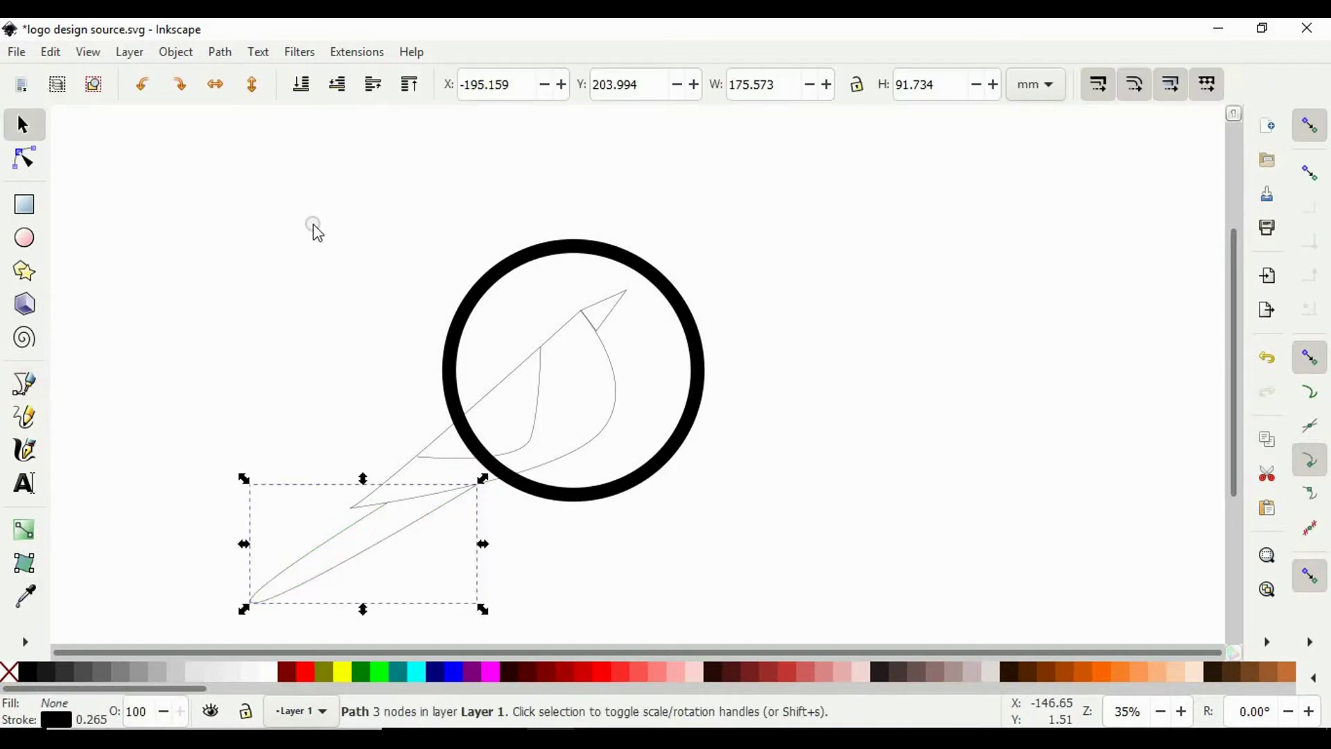
scroll(312, 228, "down", 1)
mouse_move(157, 177)
left_mouse_down()
mouse_move(749, 522)
mouse_move(663, 574)
mouse_move(683, 595)
mouse_move(671, 537)
mouse_move(597, 526)
mouse_move(543, 464)
mouse_move(496, 454)
left_mouse_up()
left_click_drag(386, 380, 523, 397)
left_click_drag(614, 475, 642, 493)
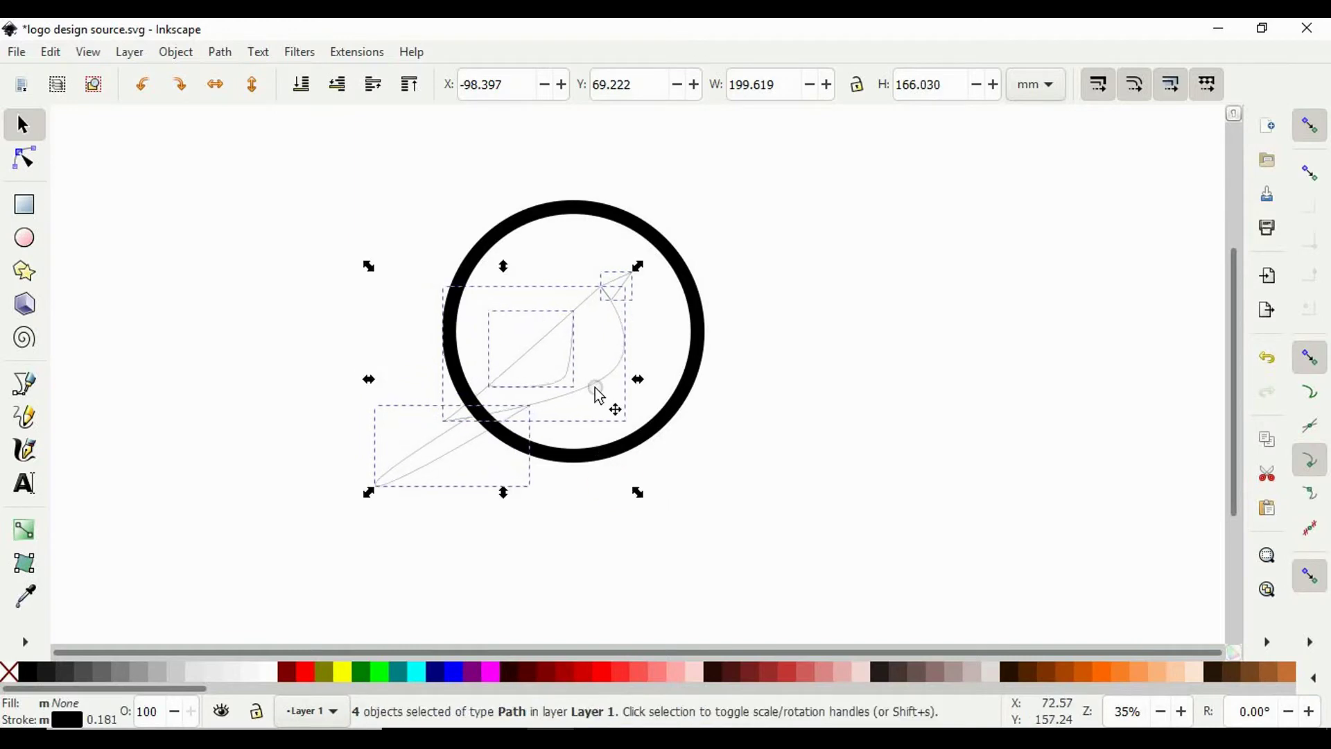
left_click_drag(609, 404, 594, 377)
Thicken the stroke of the four bird paths to 5.98 mm.
left_click(64, 721)
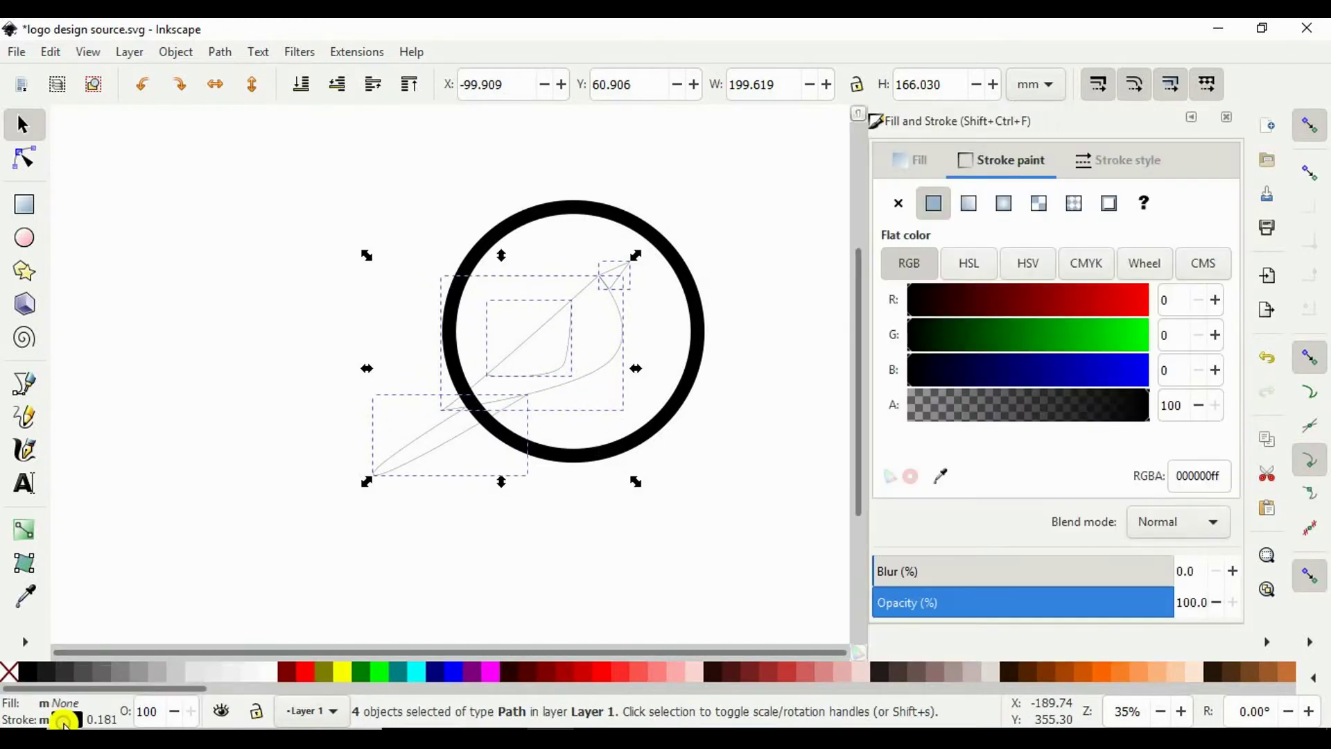
left_click(1118, 160)
left_click_drag(1012, 203, 1013, 208)
left_click(1014, 161)
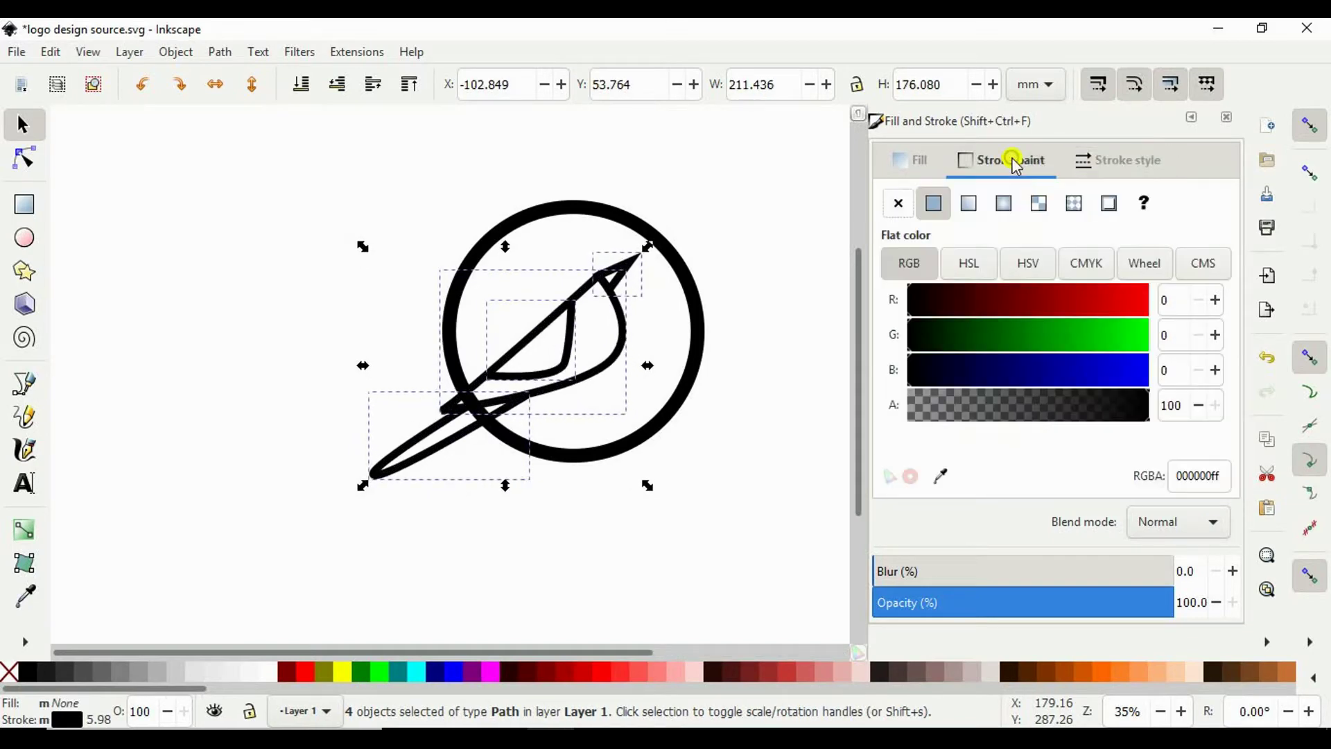
left_click(762, 424)
left_click(1226, 120)
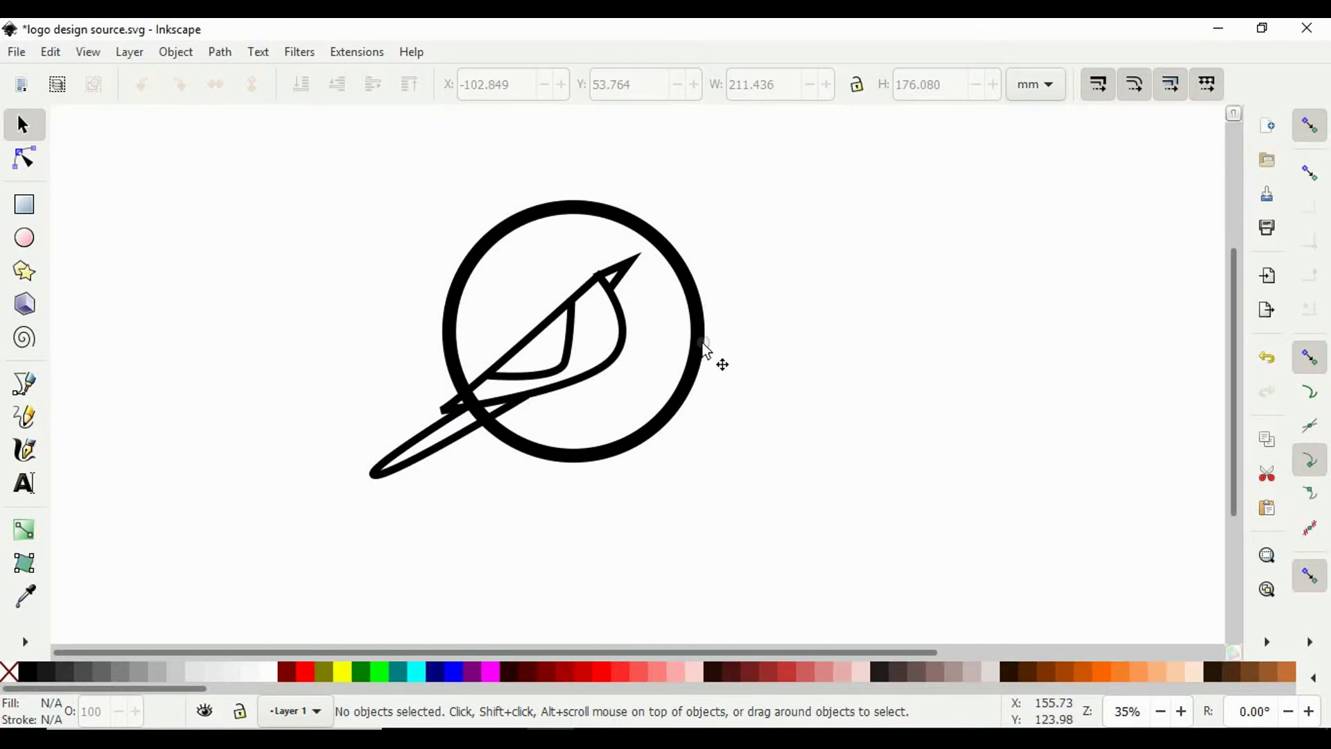
Convert the large circle from an object to a path.
left_click(697, 344)
left_click(220, 52)
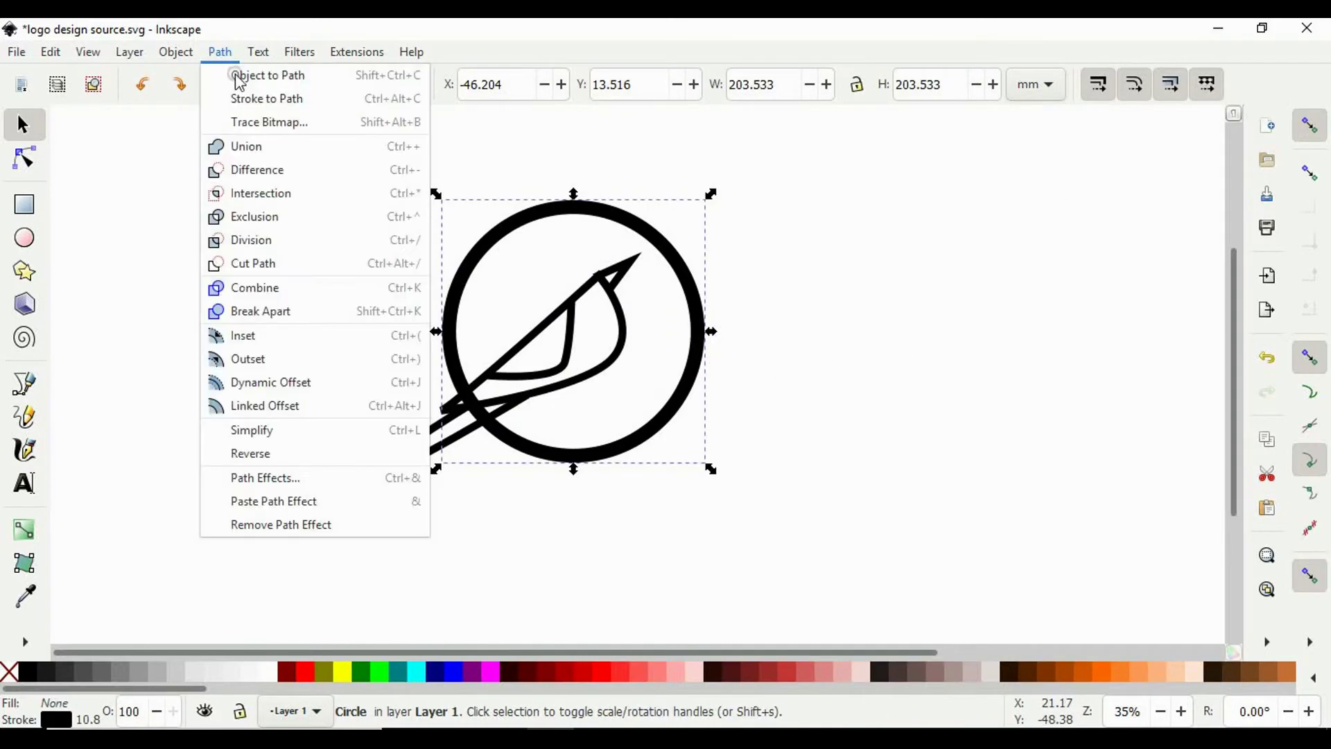
left_click(238, 75)
left_click(214, 315)
Draw a white-filled circle with a radius of about 39 mm where the tail crosses the large circle.
left_click(25, 237)
left_click_drag(407, 365, 526, 476)
left_click(272, 676)
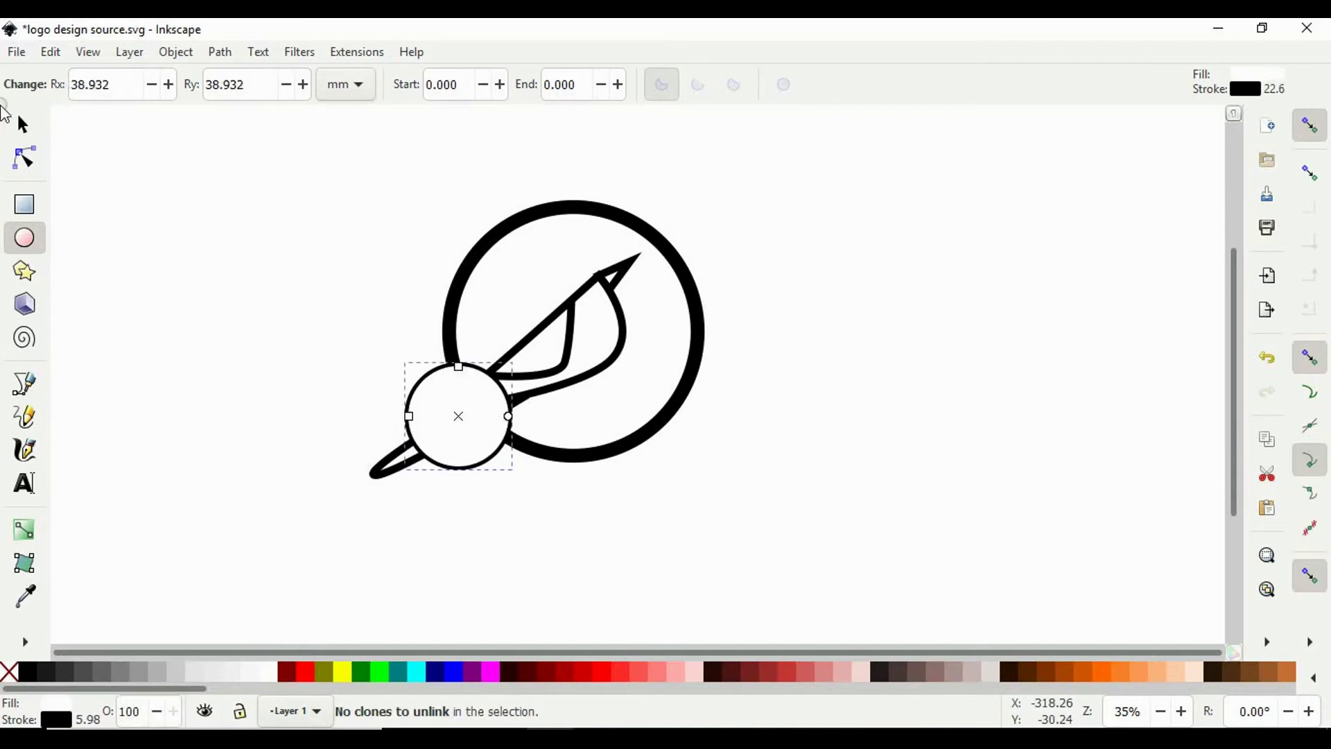
Subtract the small white circle from the large circle using the Difference operation.
left_click(20, 125)
left_click(460, 282, "shift")
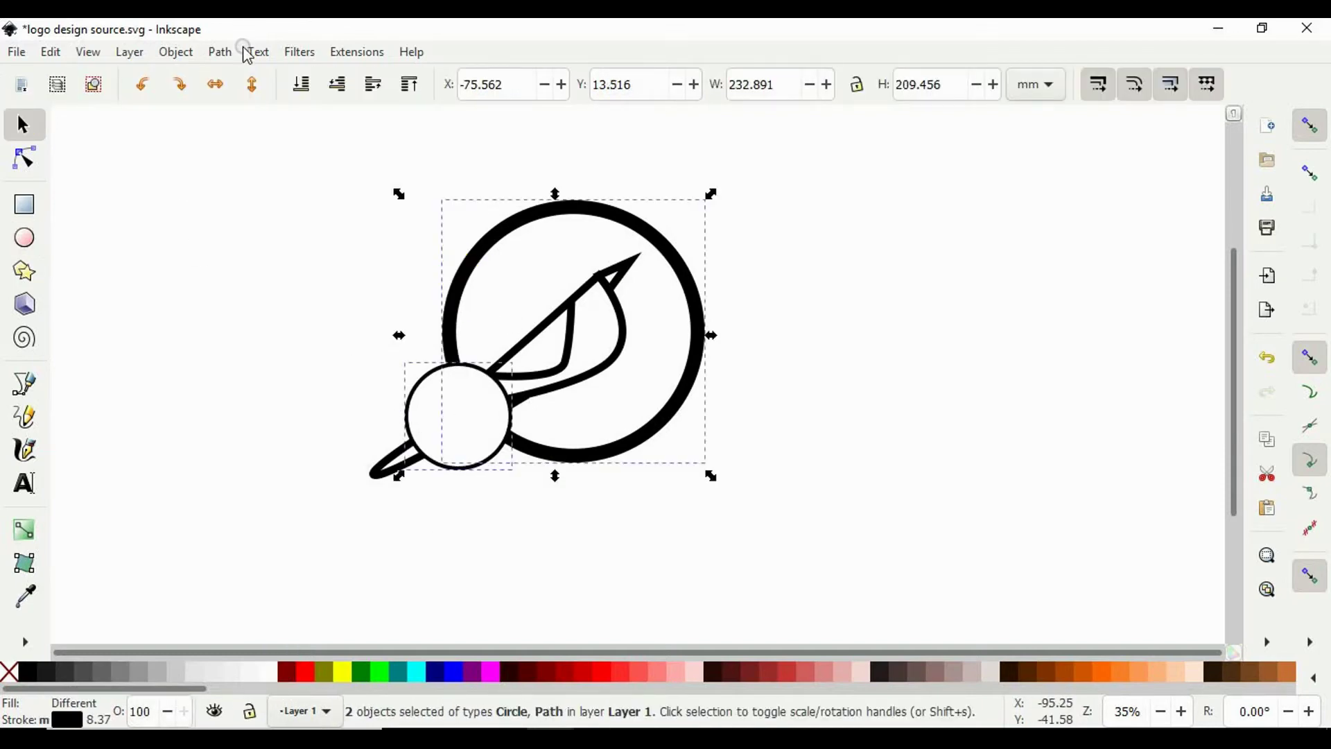
left_click(221, 52)
left_click(250, 169)
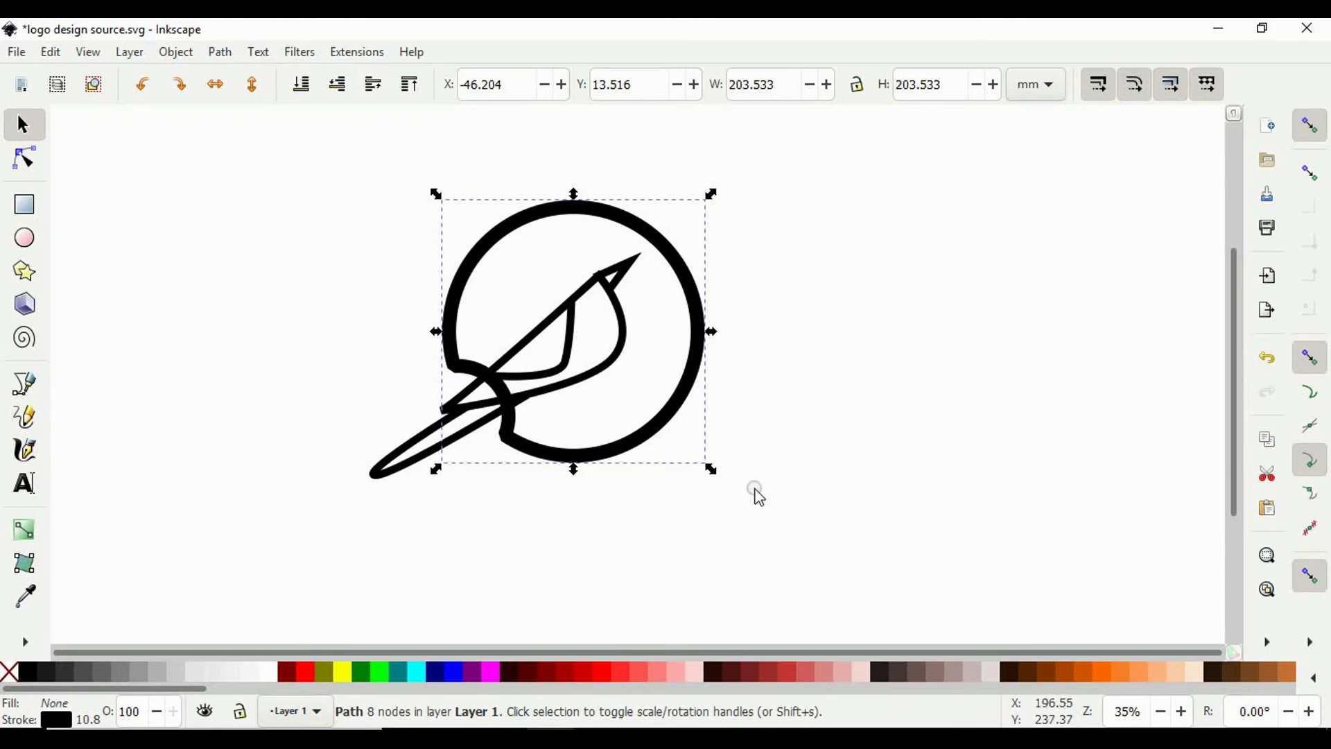
left_click(685, 408)
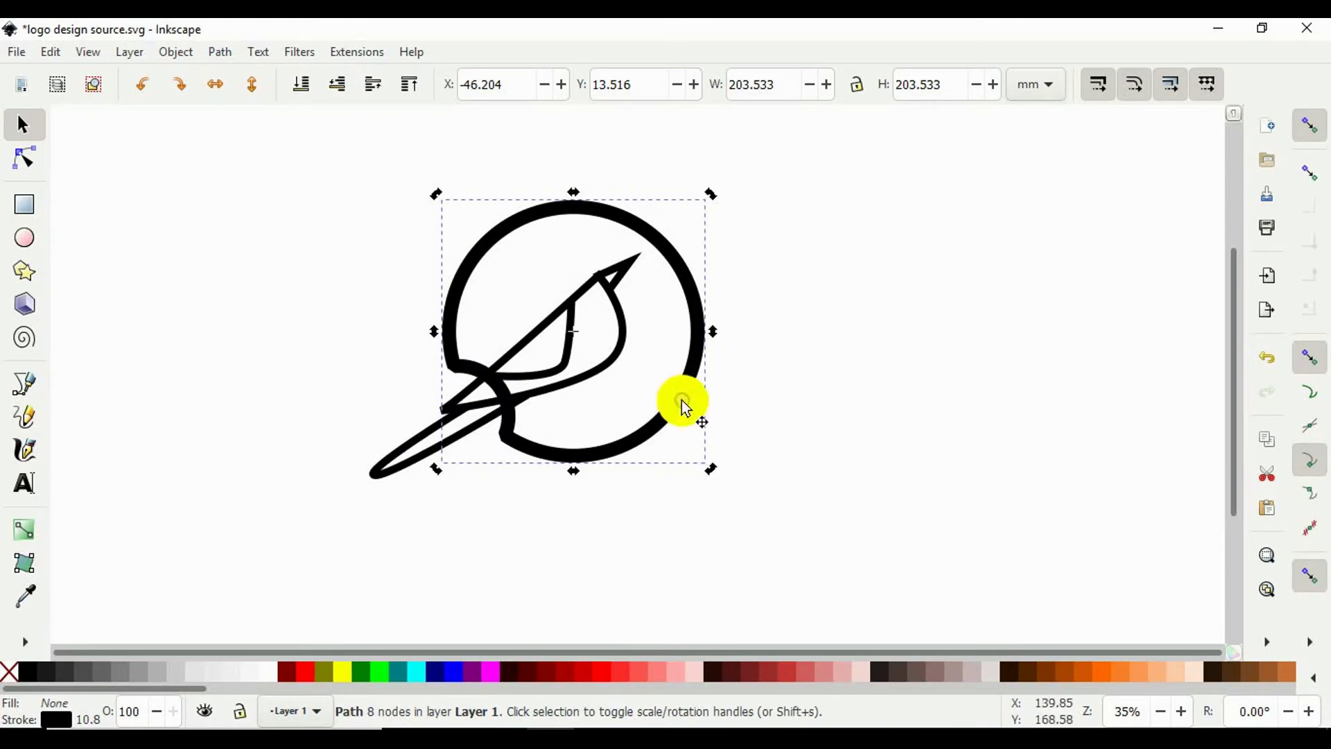
left_click(685, 546)
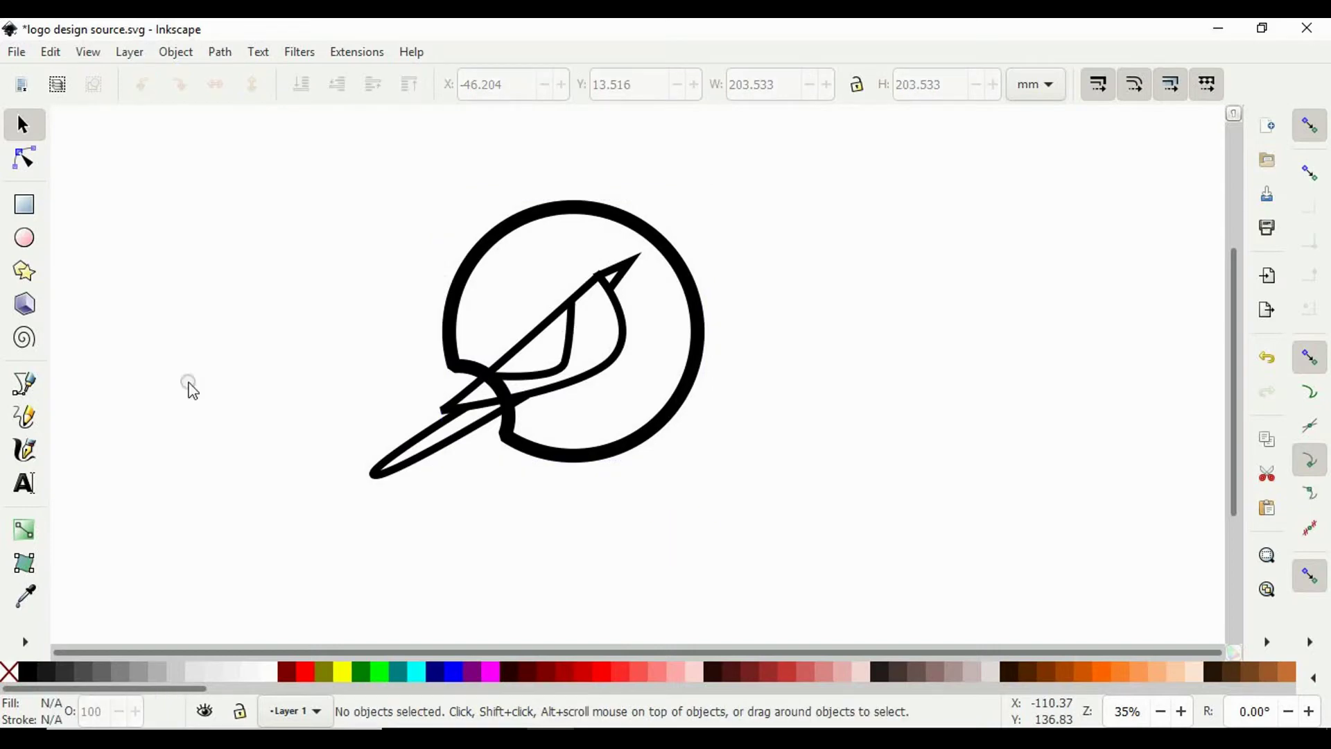
Draw another small circle of about 39.3 mm radius over the notch in the large circle and lower it behind the bird.
left_click(24, 239)
left_click_drag(423, 344, 534, 455)
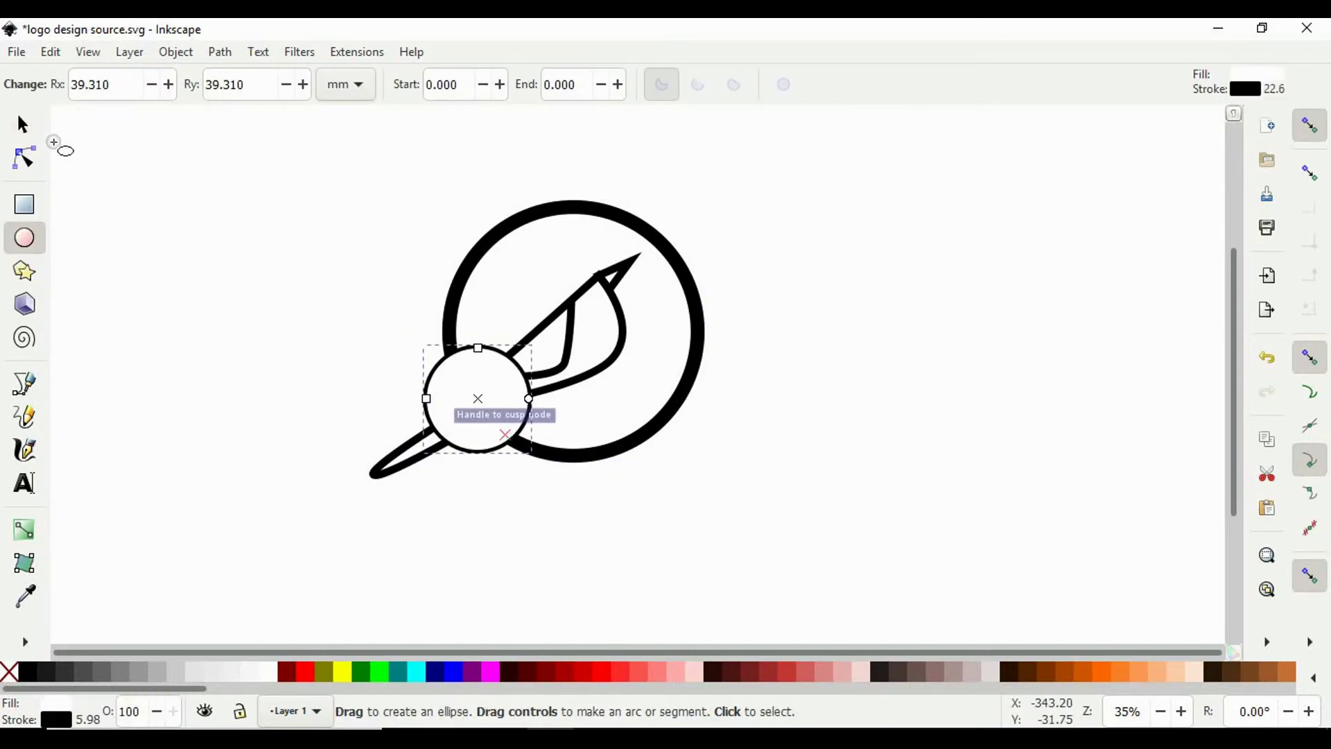
left_click(24, 125)
key("Page_Down")
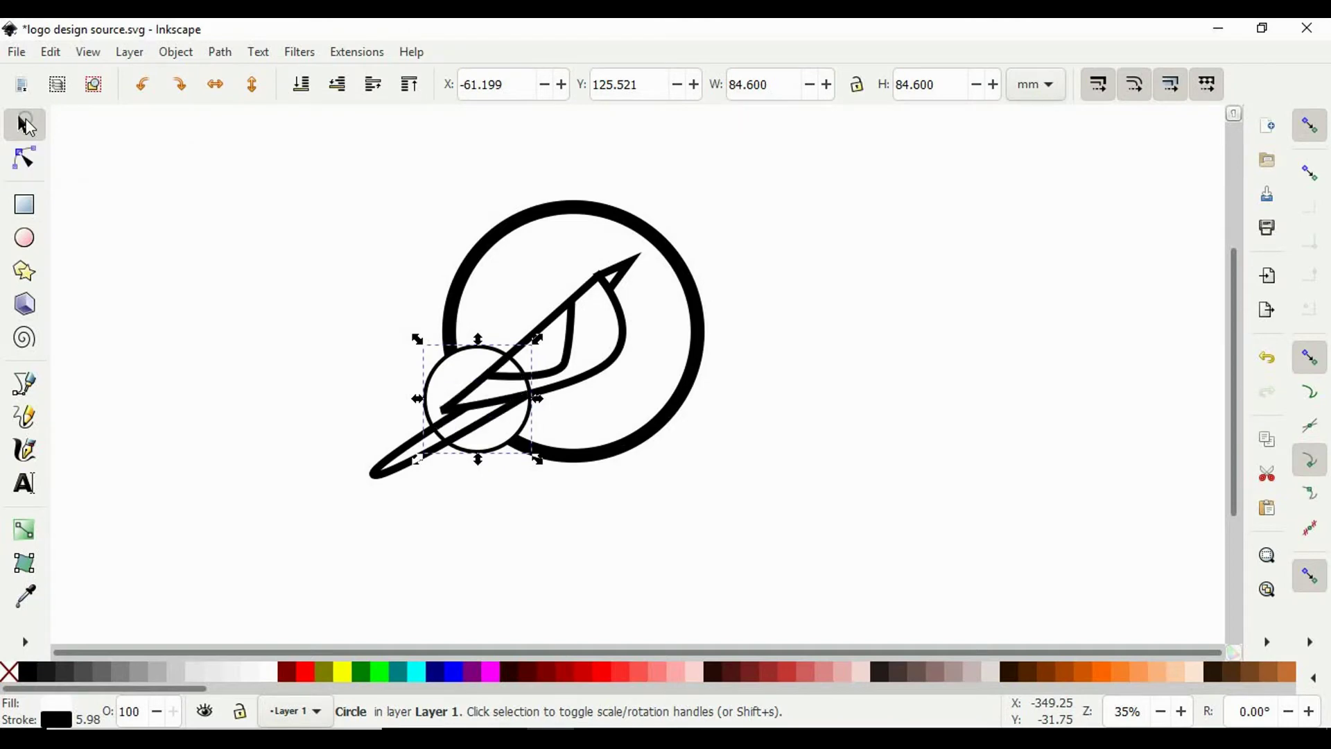
left_click(513, 527)
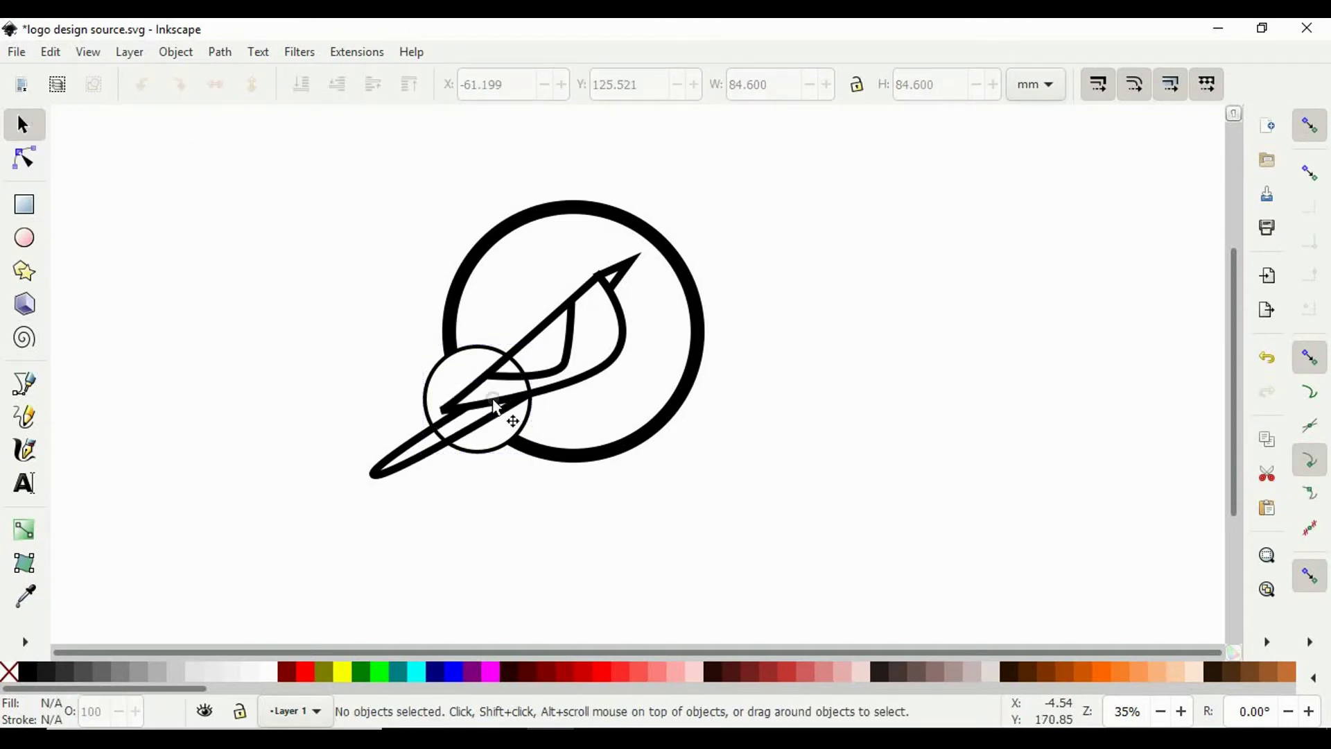
Remove the stroke paint from the small circle behind the bird.
left_click(448, 362)
left_click(58, 721)
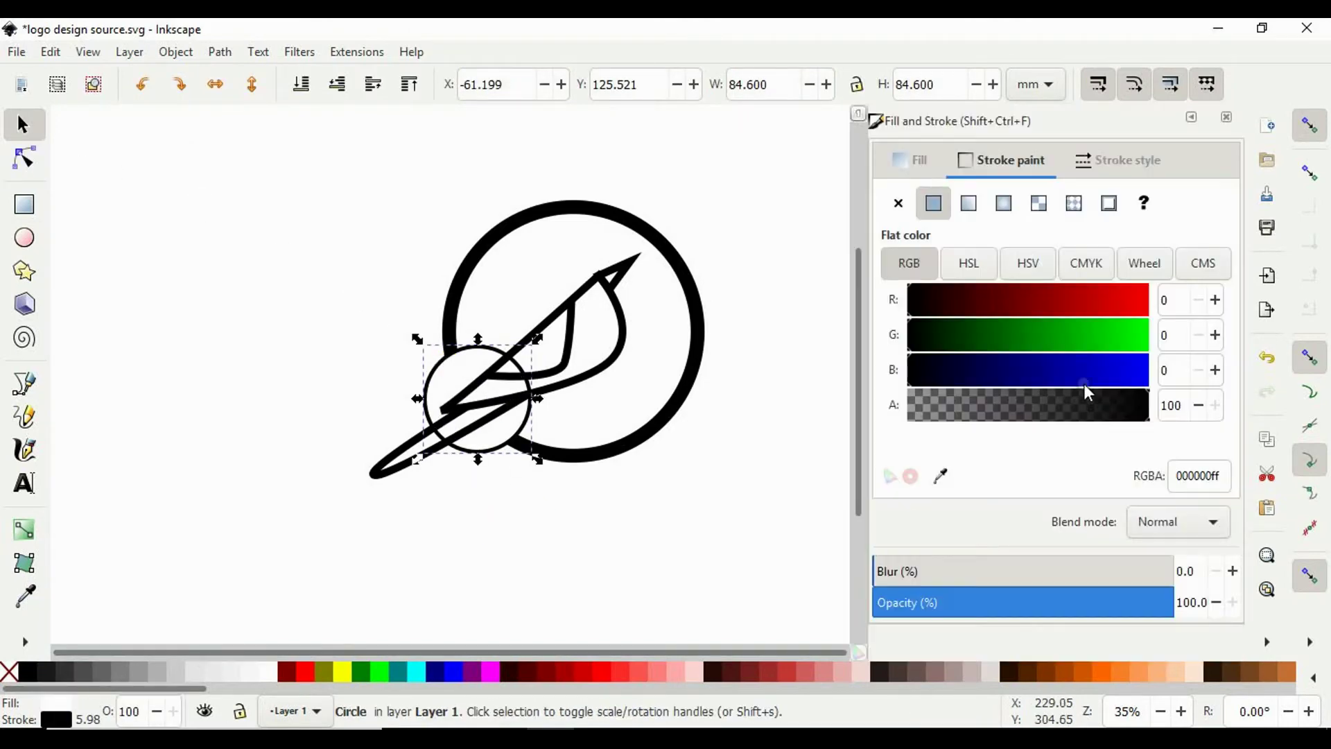
left_click(900, 207)
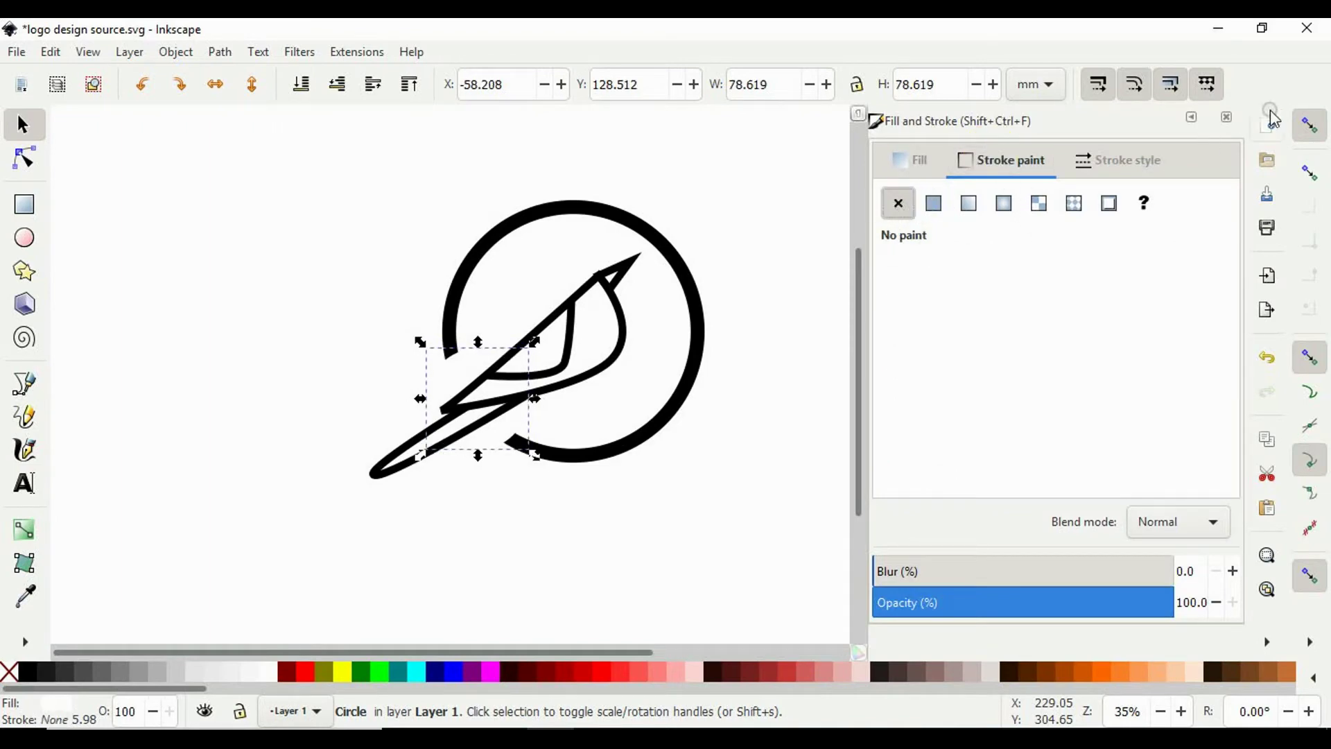
left_click(1227, 119)
left_click(399, 382)
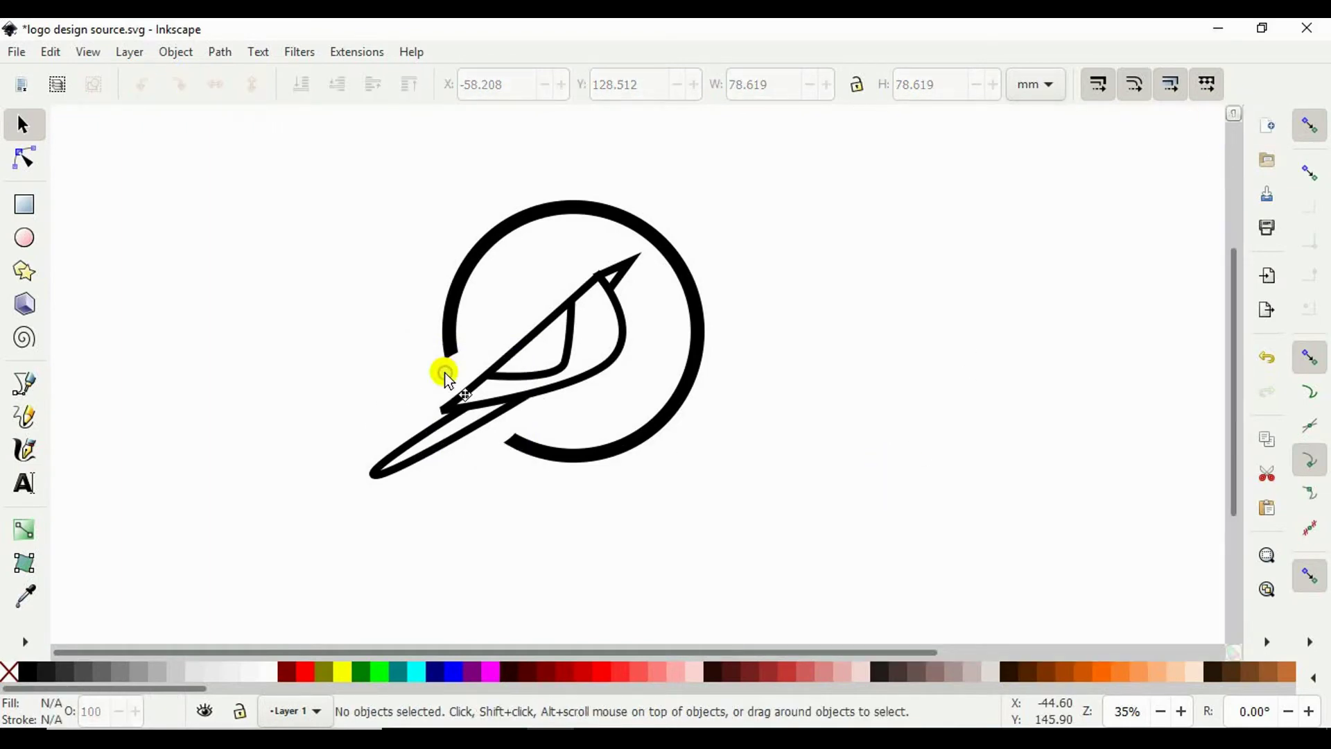
Convert the large ring's stroke to a path.
left_click_drag(447, 380, 447, 381)
left_click(559, 206)
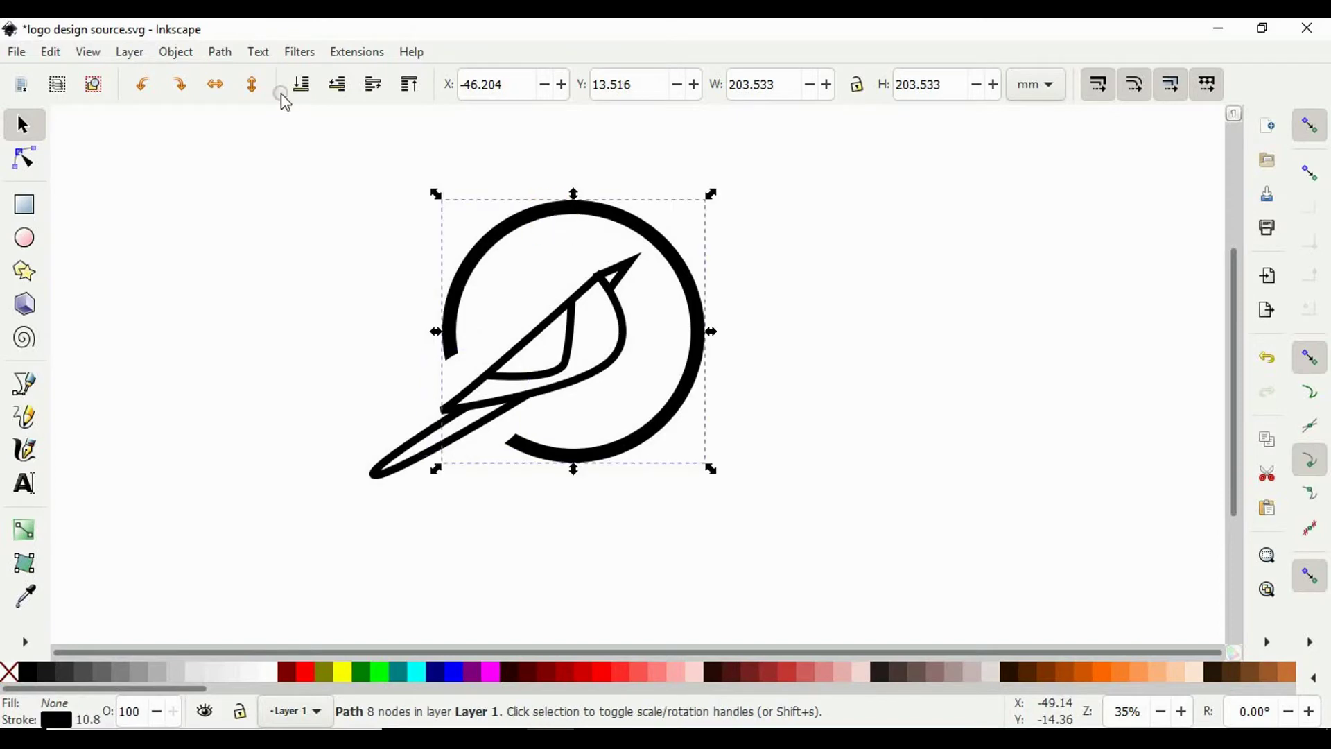
left_click(221, 52)
left_click(236, 72)
left_click(220, 53)
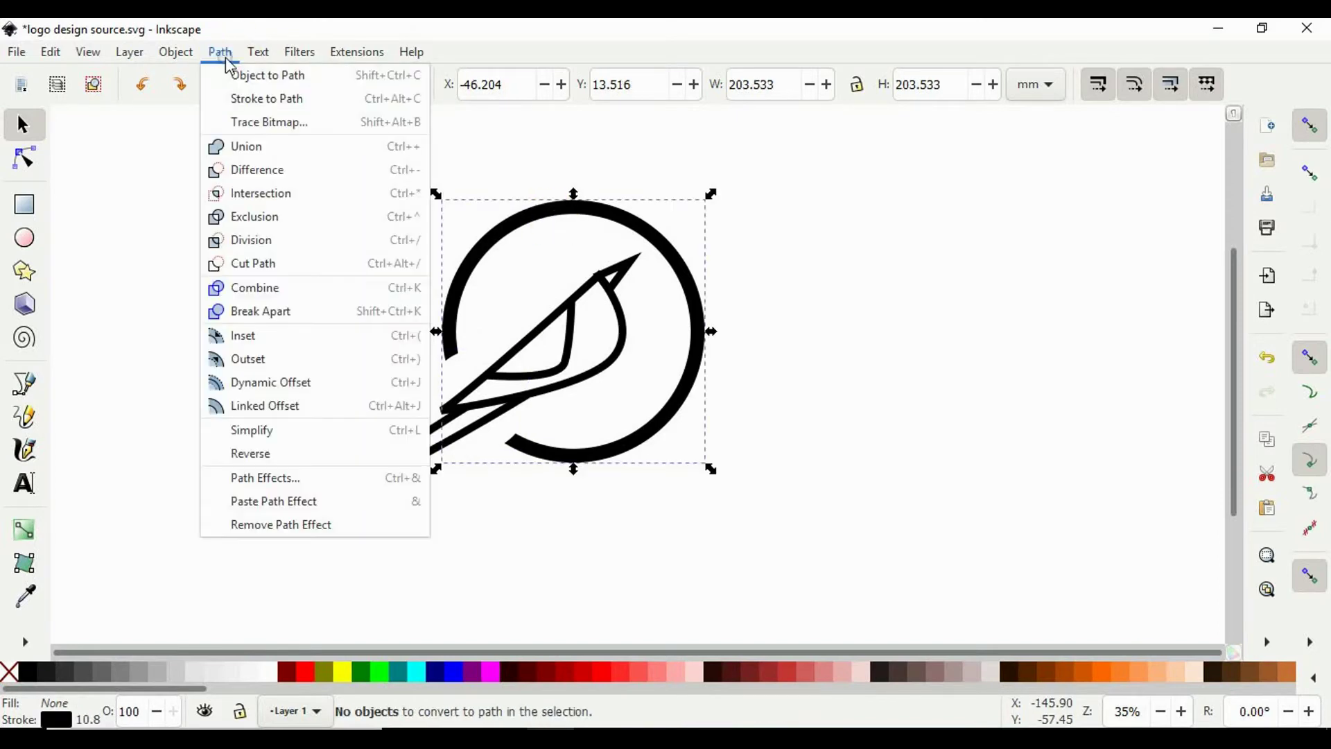
left_click(251, 105)
left_click(809, 497)
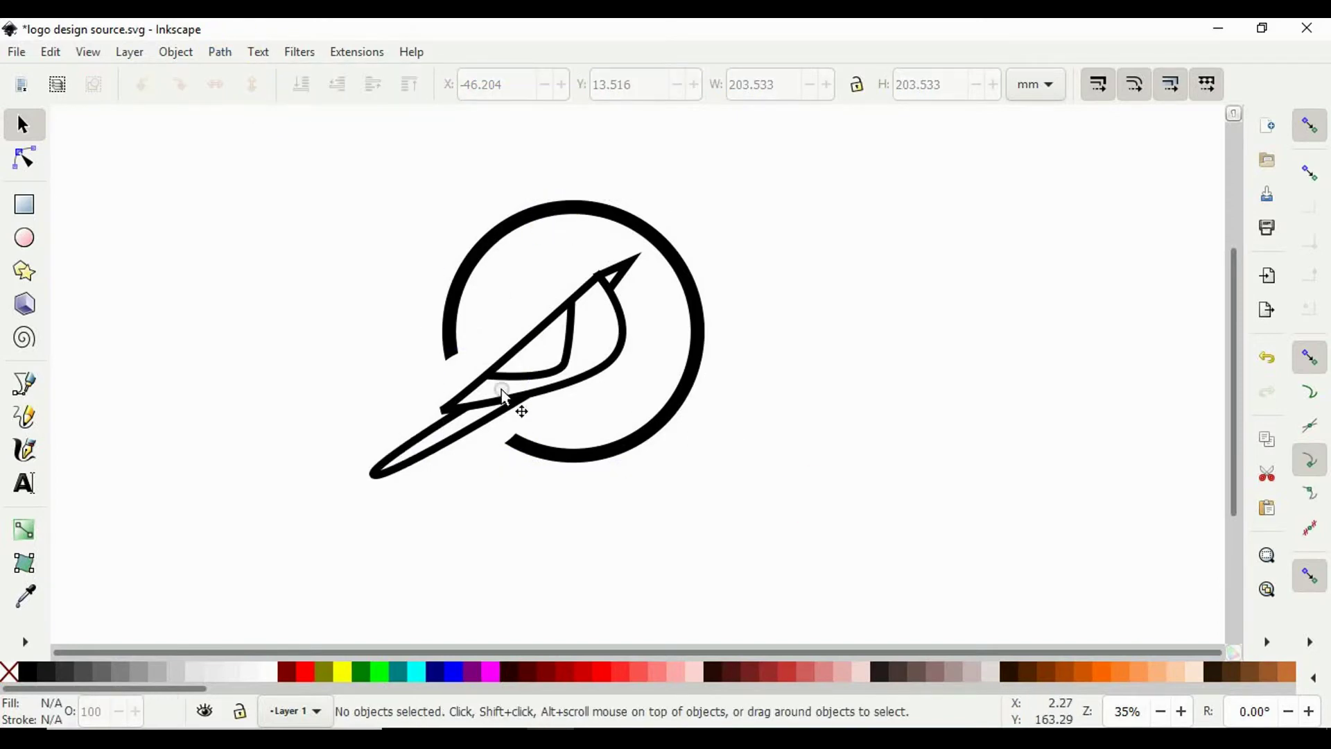
Subtract the small white circle from the ring with the Difference operation, leaving a real gap around the tail.
left_click(461, 373)
left_click(464, 293, "shift")
left_click(220, 52)
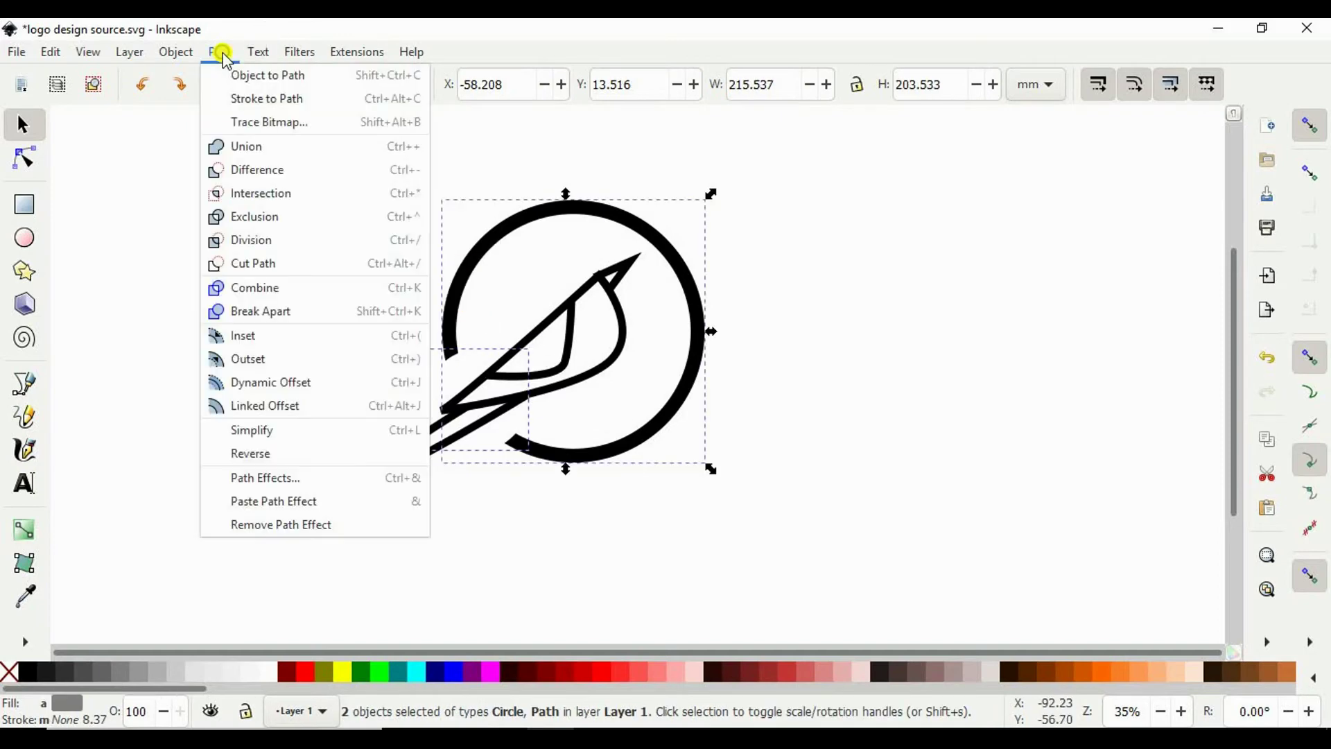
left_click(251, 170)
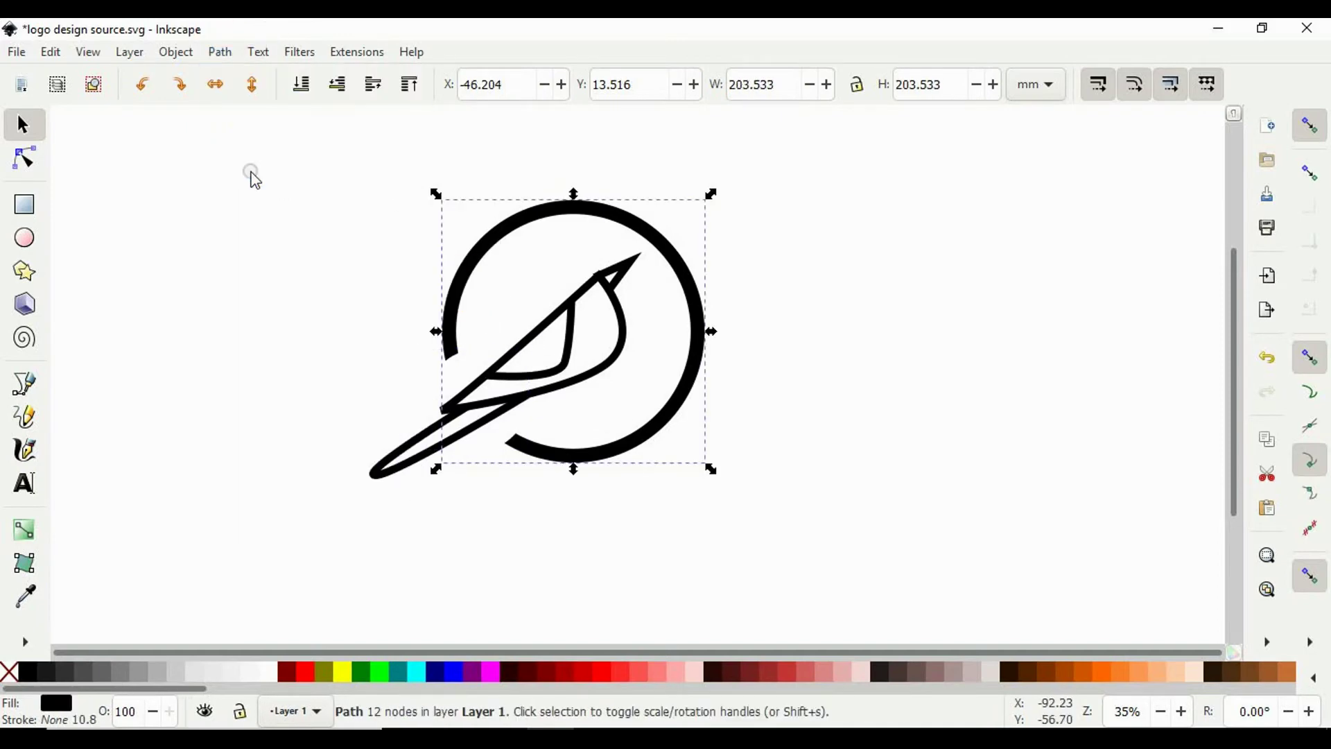
left_click(720, 533)
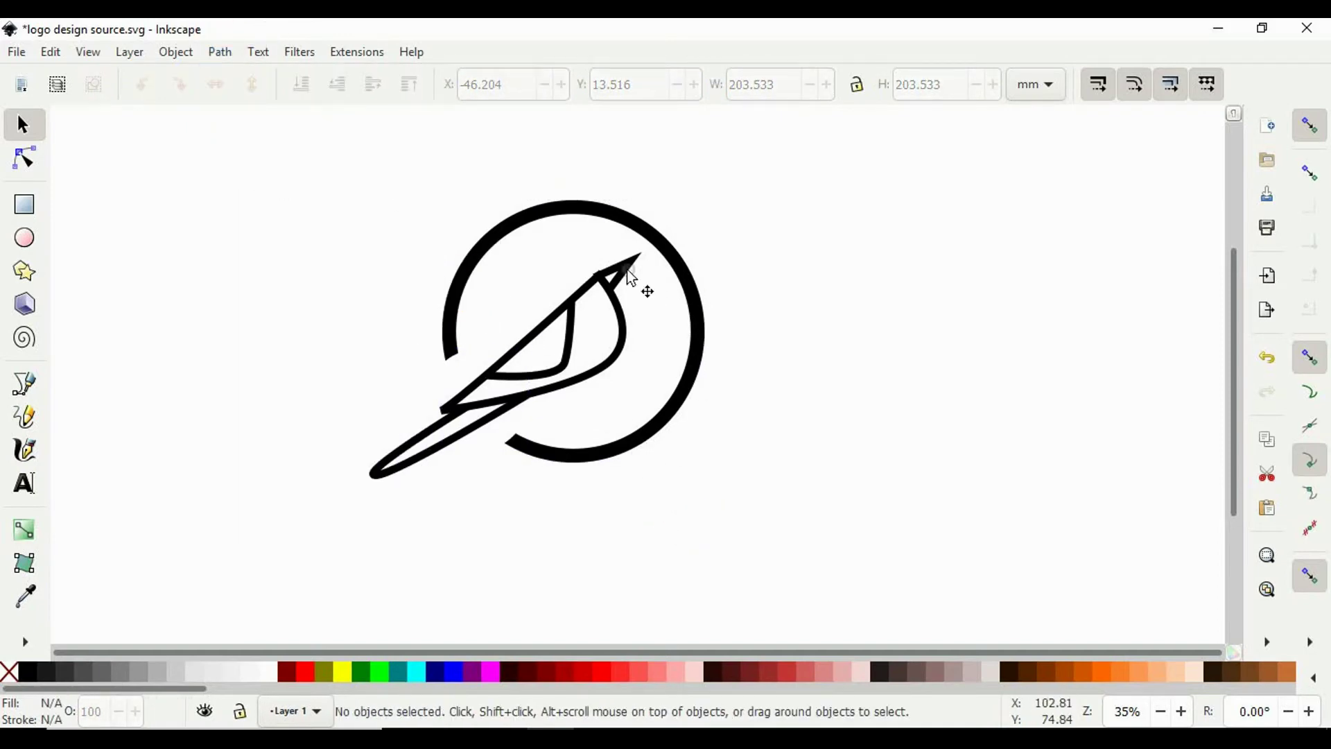
Reshape the beak by moving its upper base node toward the tip and its lower base node slightly down-right.
scroll(631, 277, "up", 5, "ctrl")
double_click(580, 300)
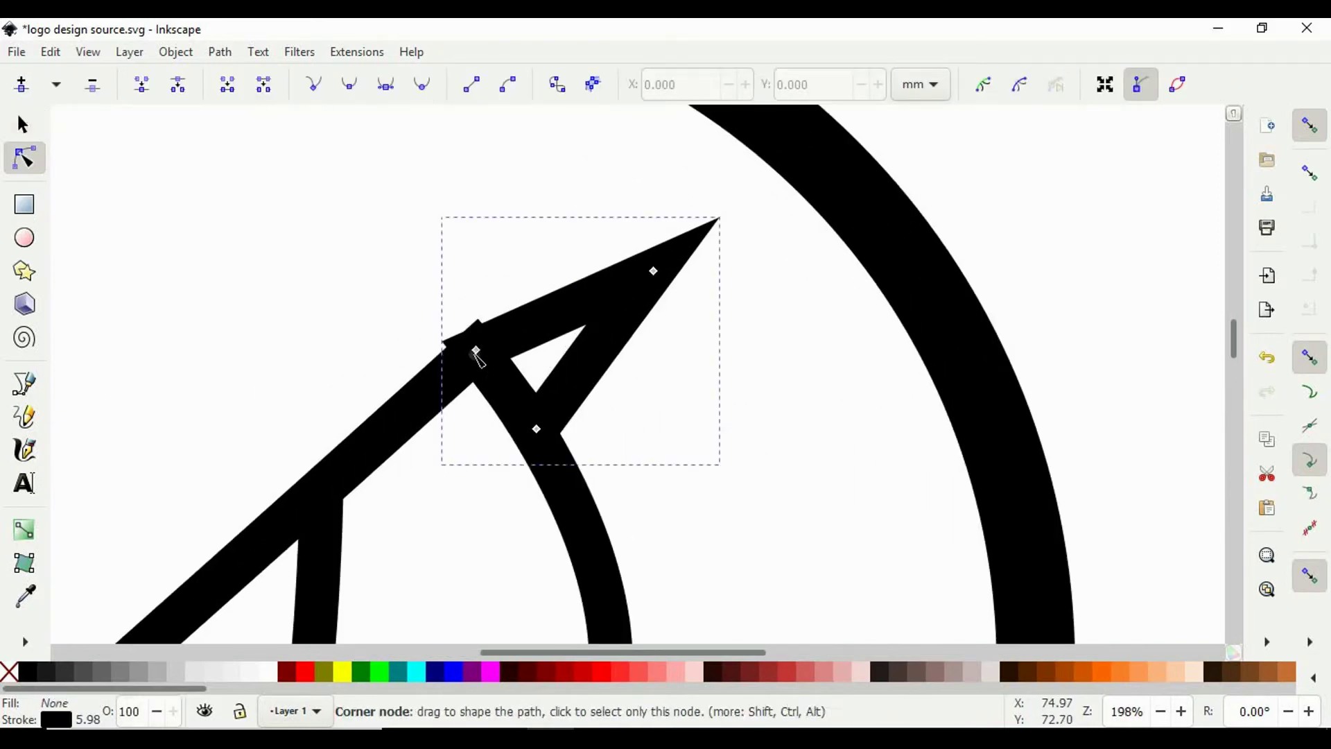
left_click_drag(476, 352, 506, 337)
left_click_drag(539, 431, 562, 459)
scroll(642, 451, "down", 3, "ctrl")
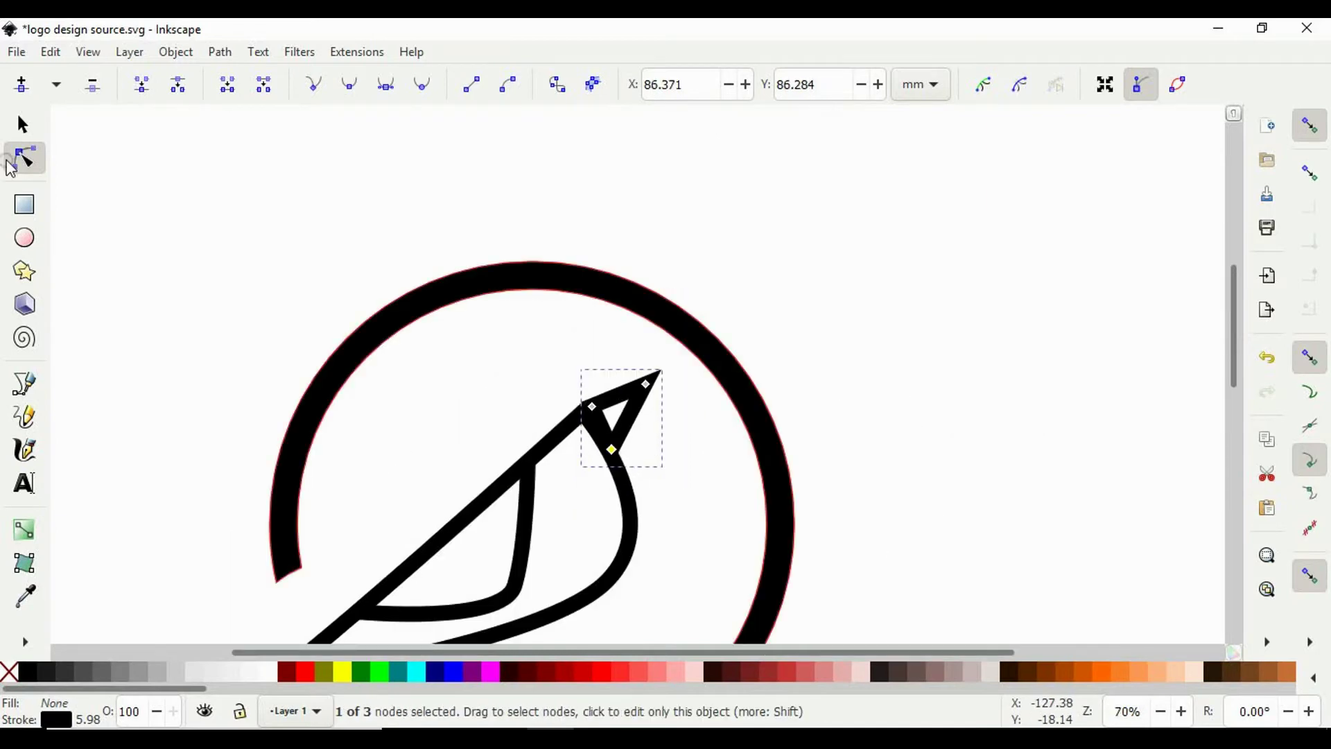
Draw a circle of about 3.2 mm radius just below the beak's base as the bird's eye and fill it black.
left_click(23, 124)
left_click(238, 257)
left_click(24, 238)
scroll(584, 392, "up", 1, "ctrl")
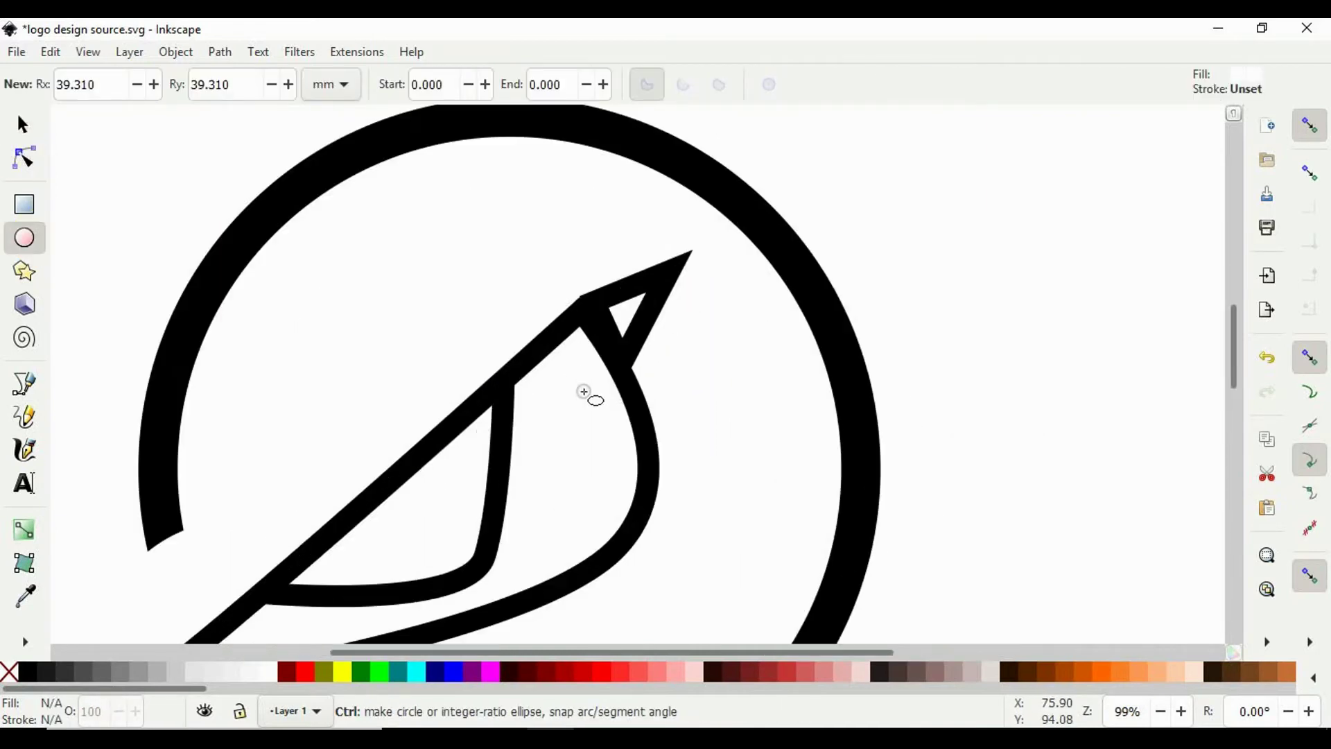
left_click_drag(584, 393, 594, 389)
left_click(27, 671)
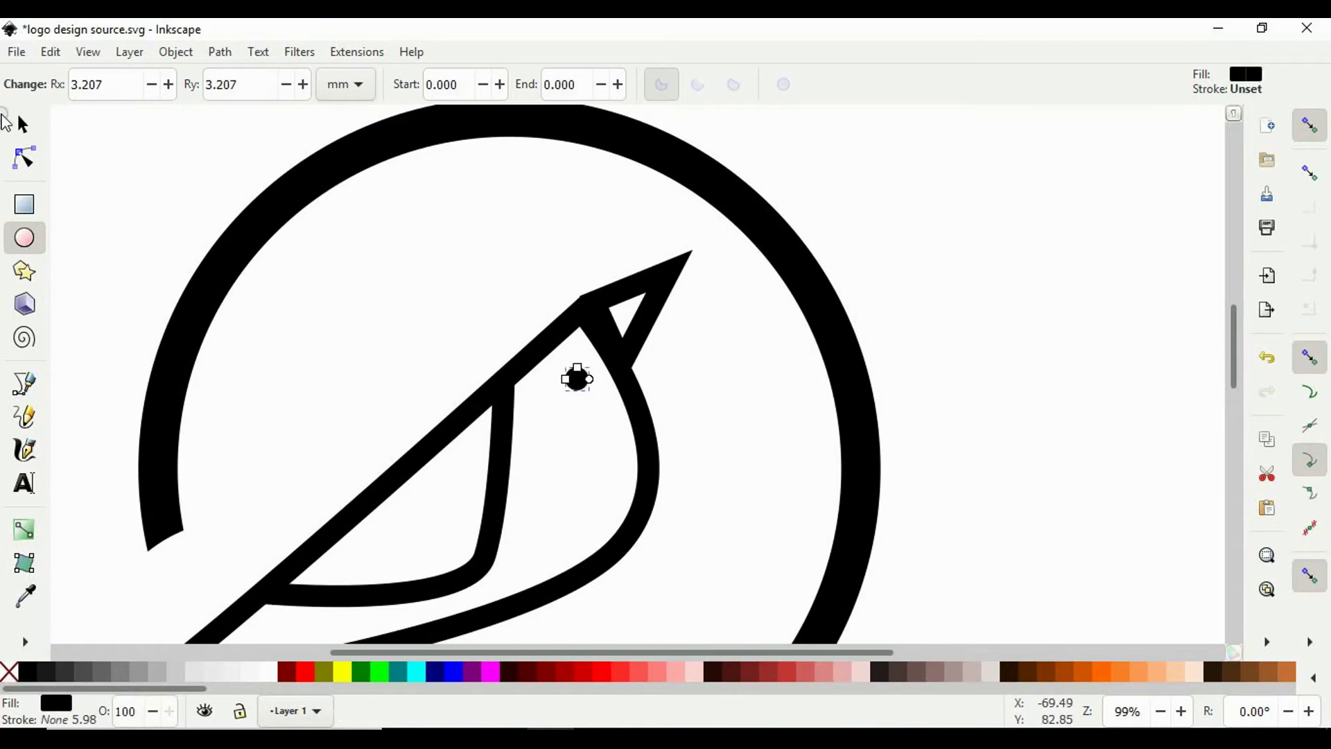
Shift the bird's eye slightly up and left, closer to the line of the back.
left_click(7, 123)
left_click_drag(584, 373, 579, 366)
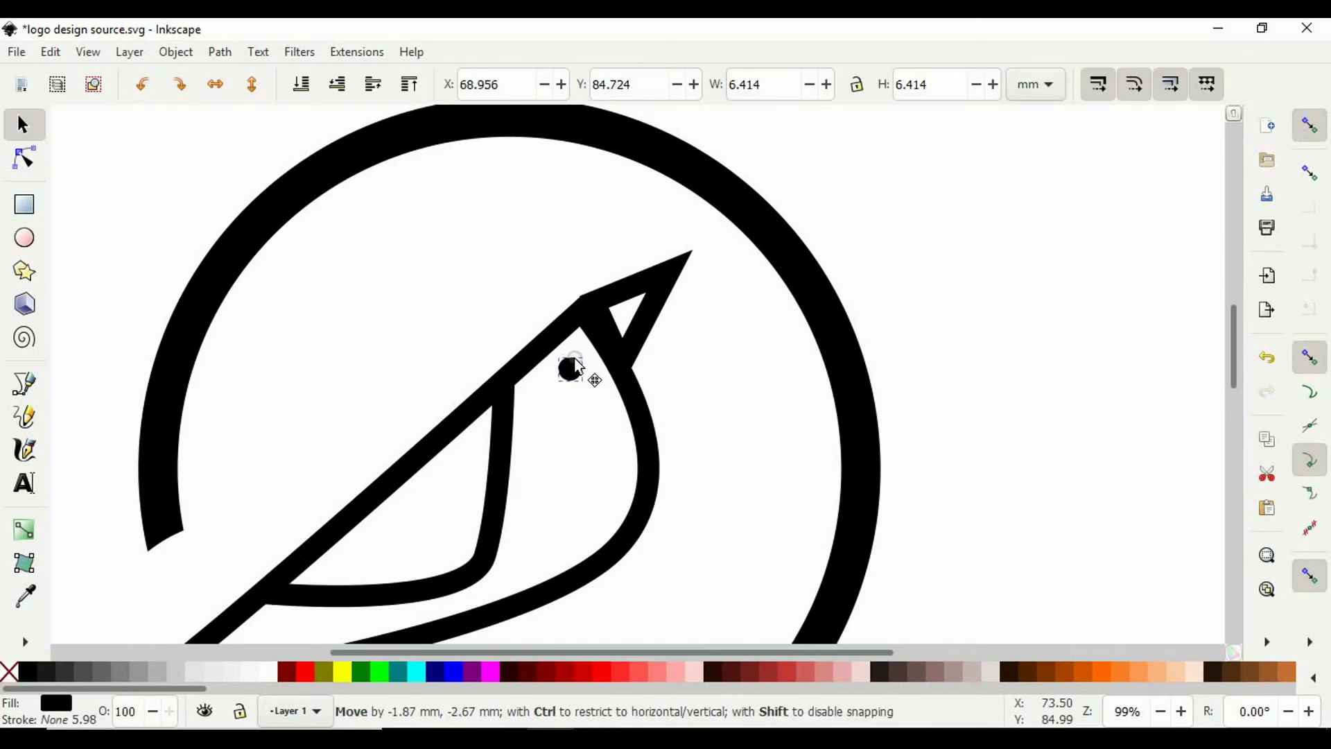
left_click(722, 374)
scroll(907, 395, "down", 2, "ctrl")
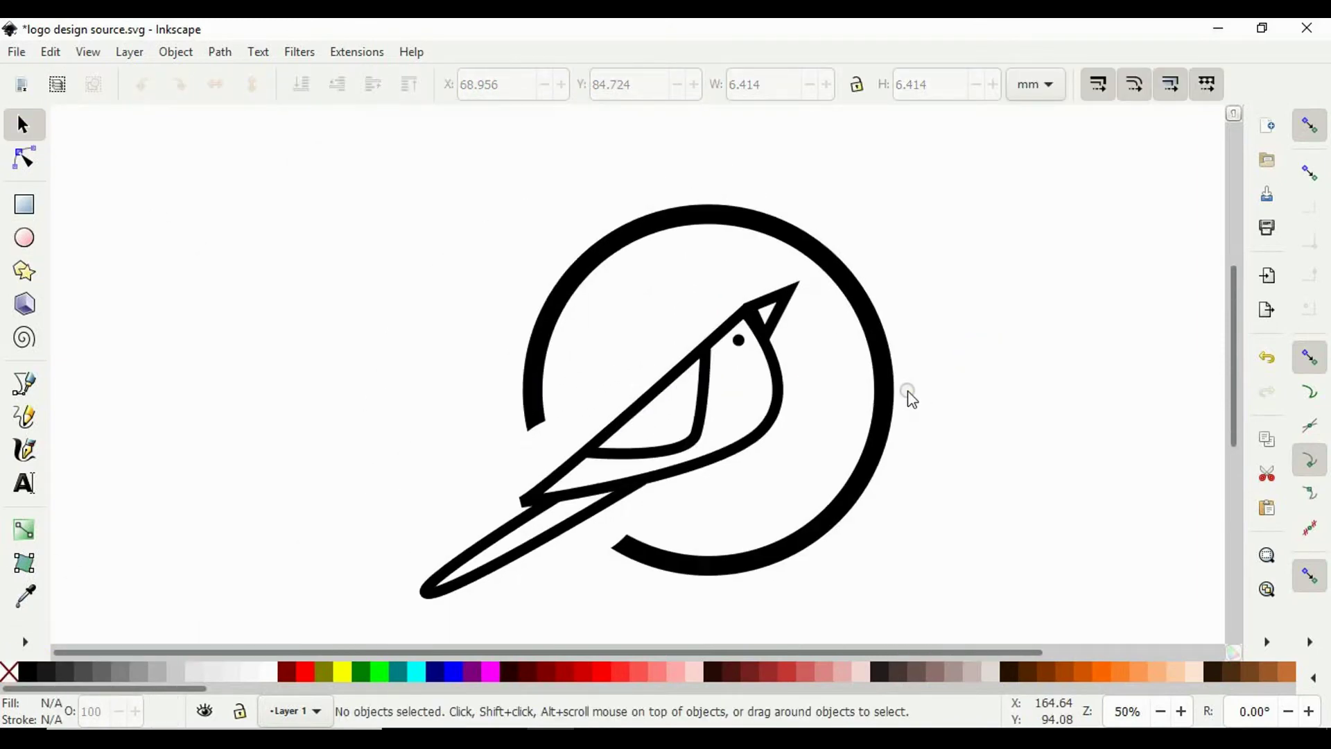
Draw a curved path about 31 mm wide and 28 mm tall inside the wing, following its outline between two points on the back.
left_click(25, 385)
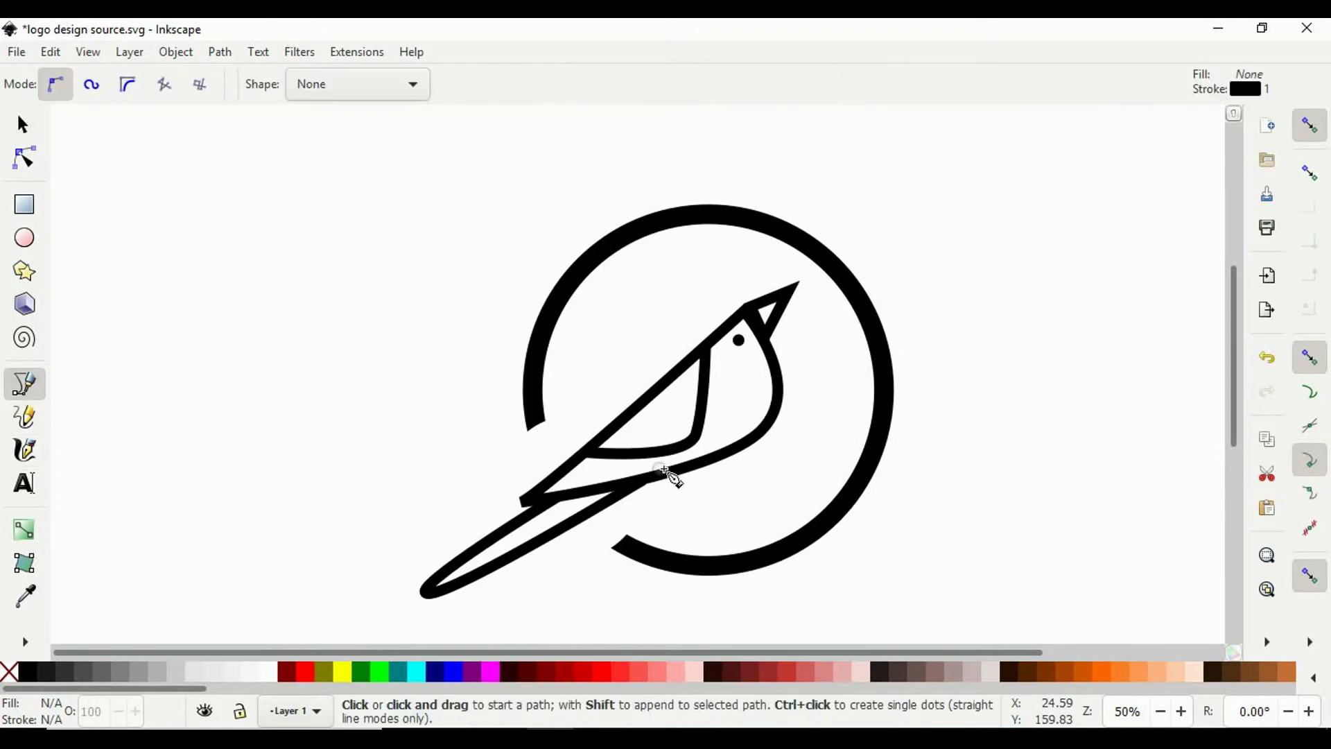
left_click(619, 428)
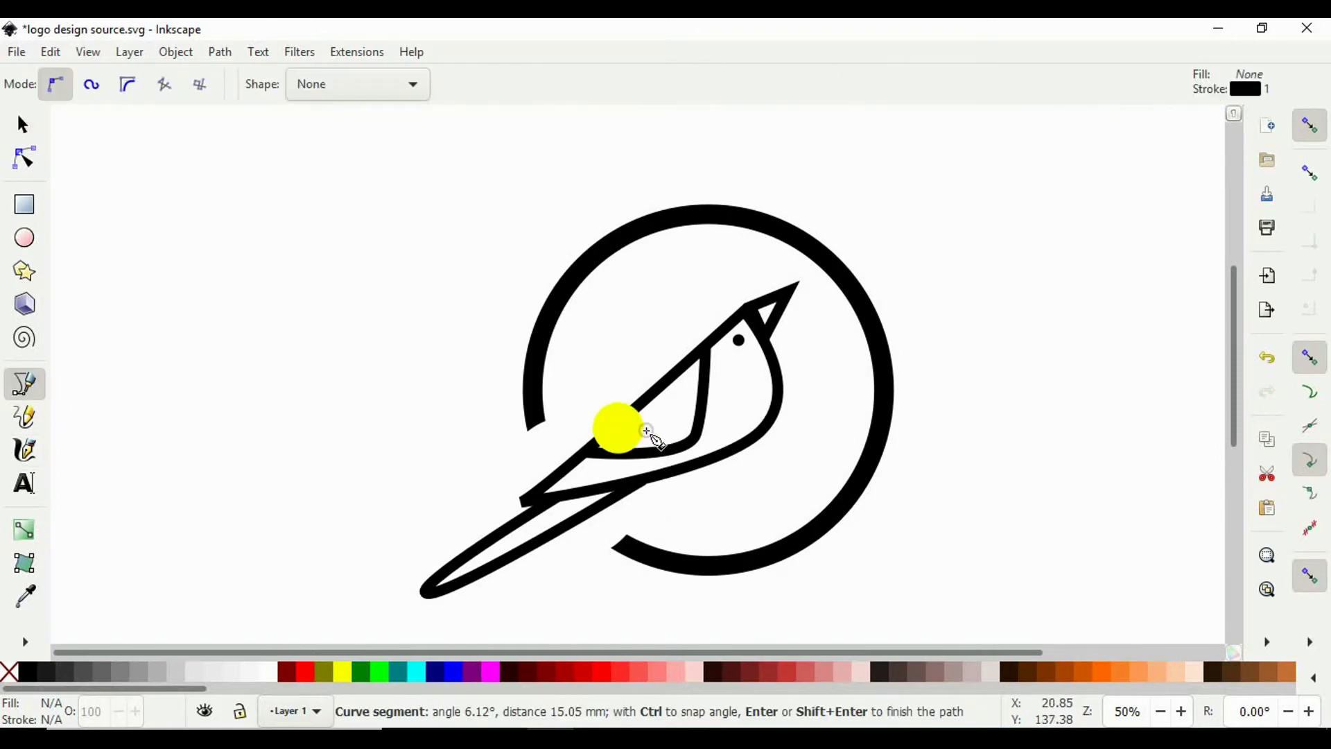
double_click(674, 381)
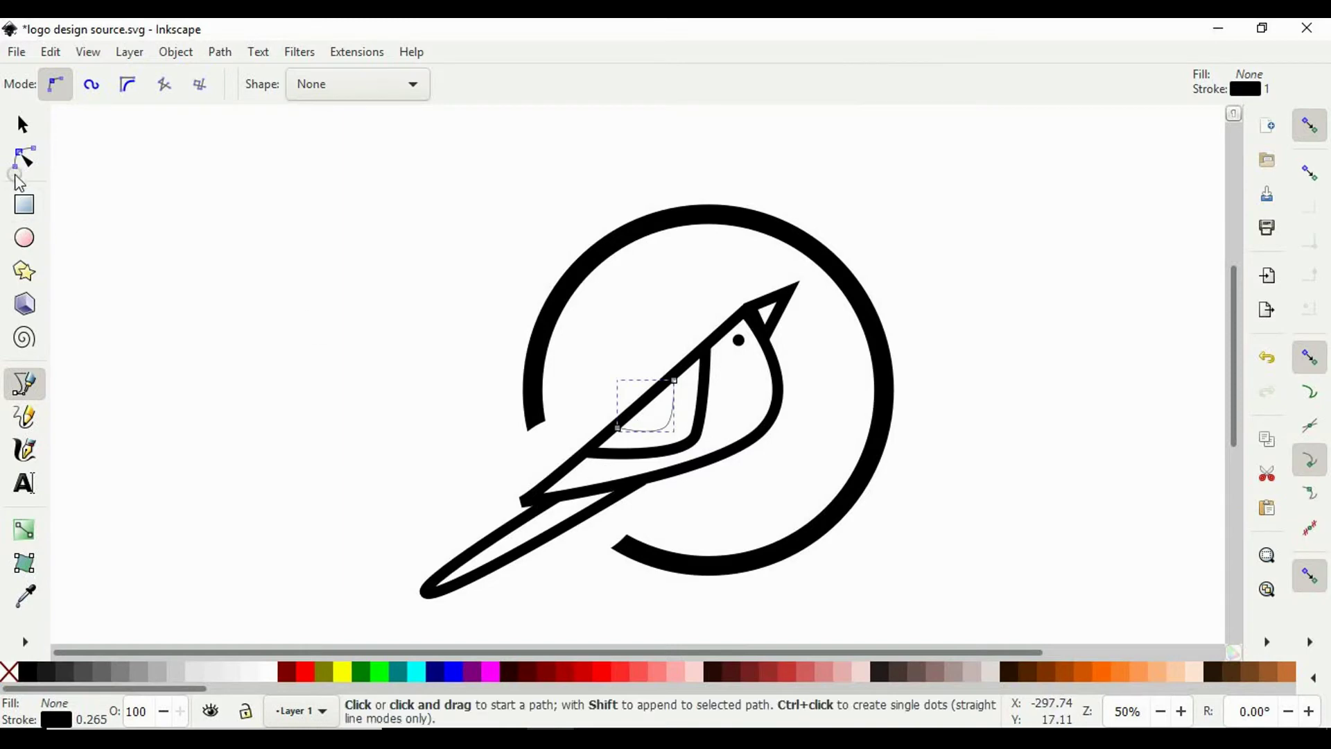
Set the stroke width of the inner wing curve to 3.865 mm.
left_click(23, 125)
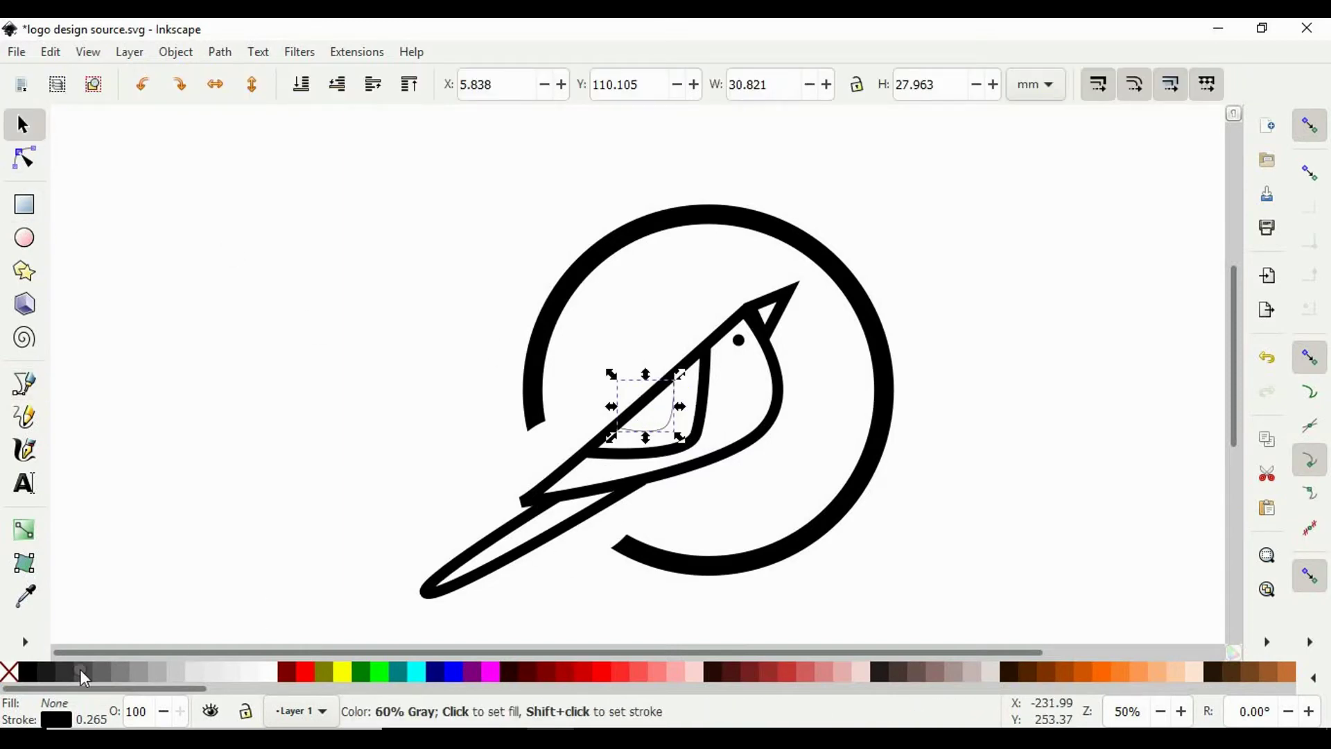
left_click(60, 719)
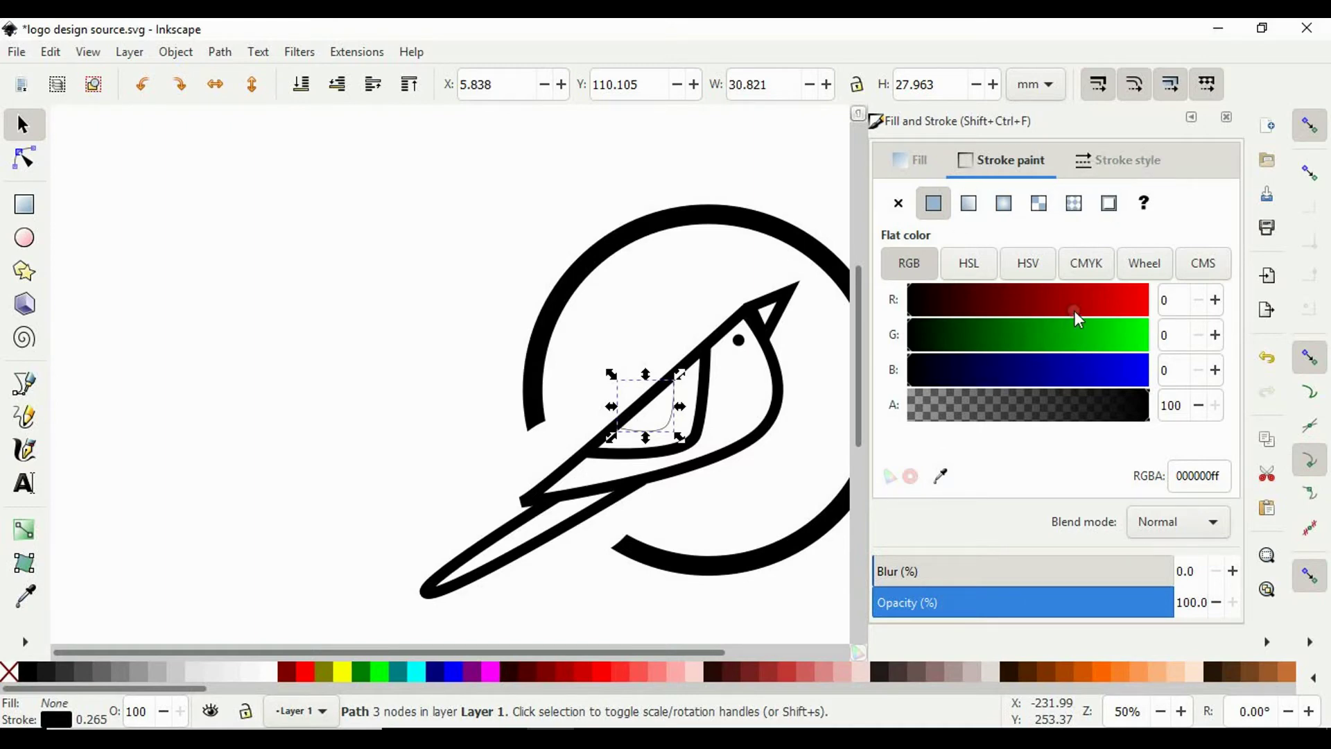
left_click(1121, 154)
scroll(1009, 201, "up", 10)
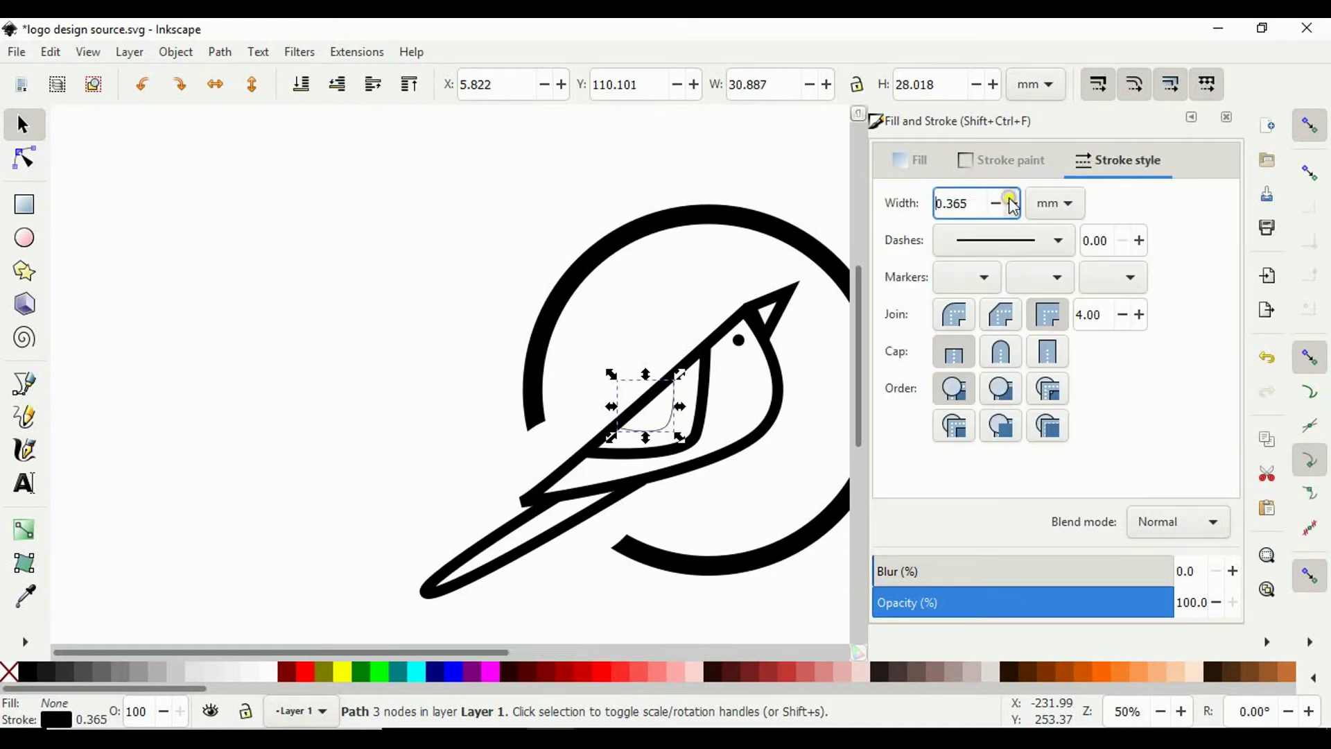
scroll(1011, 203, "up", 20)
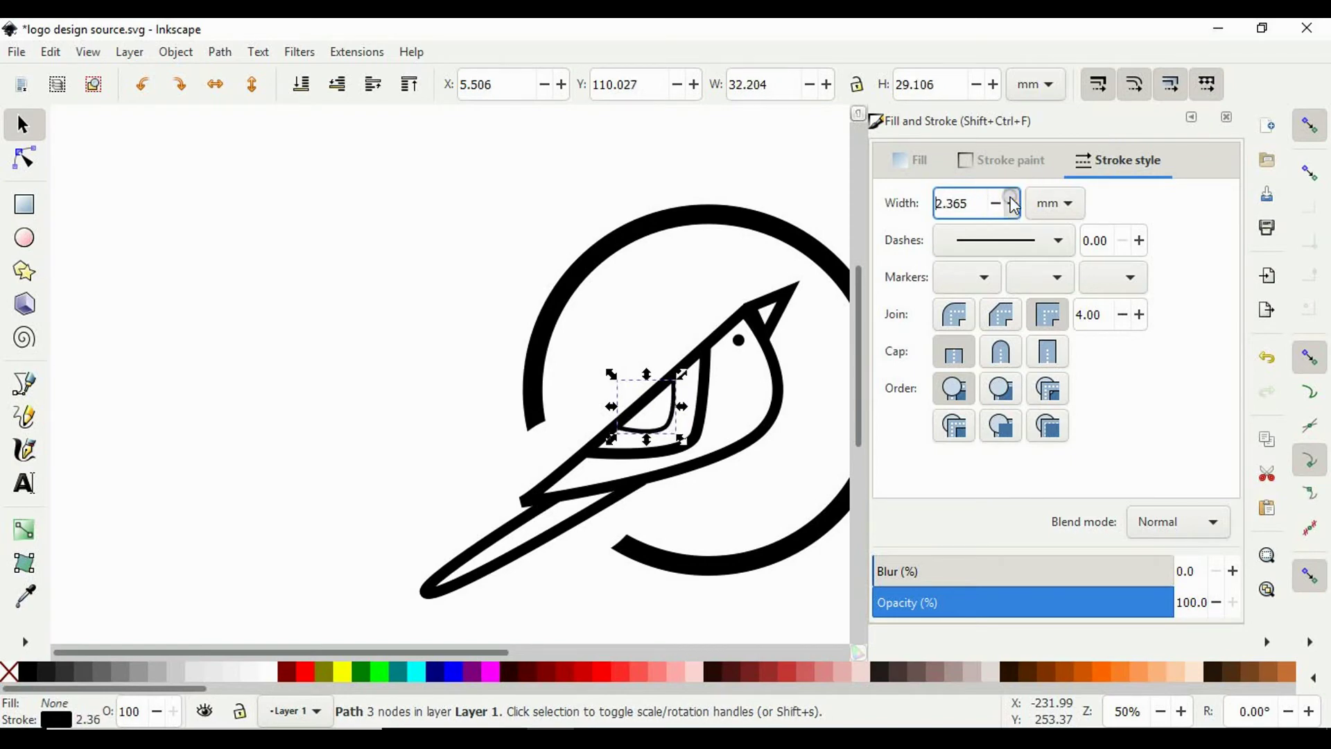
scroll(1011, 203, "up", 3)
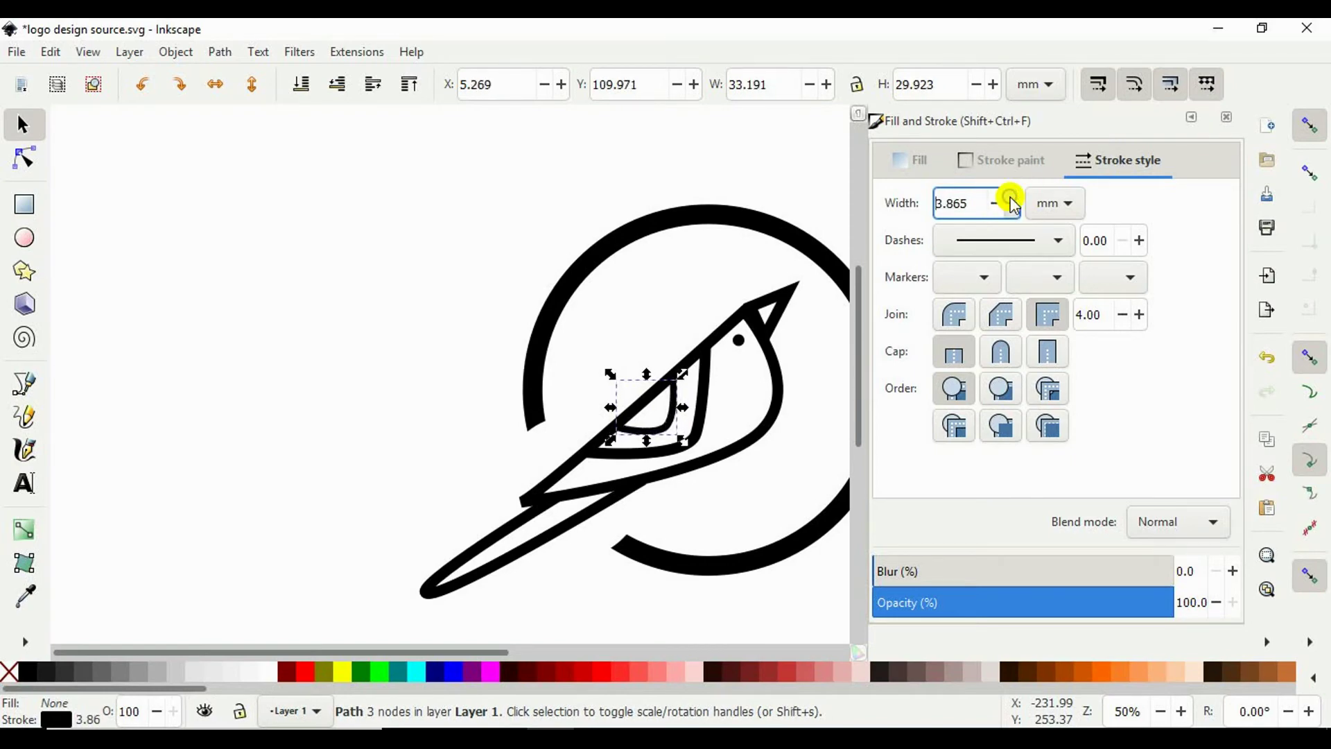
left_click(1234, 122)
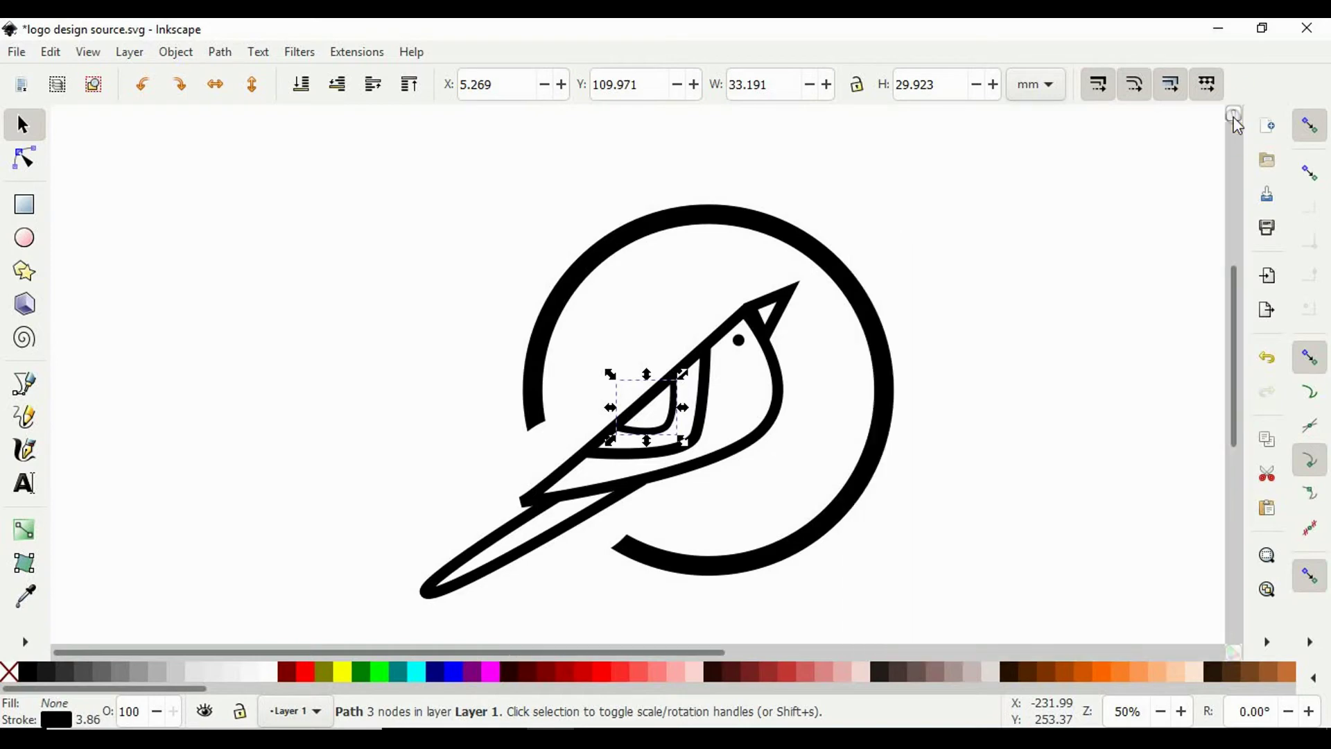
left_click(1109, 344)
Draw a black circle about 26 mm in diameter and place it over the ring's upper open end.
scroll(729, 523, "down", 5)
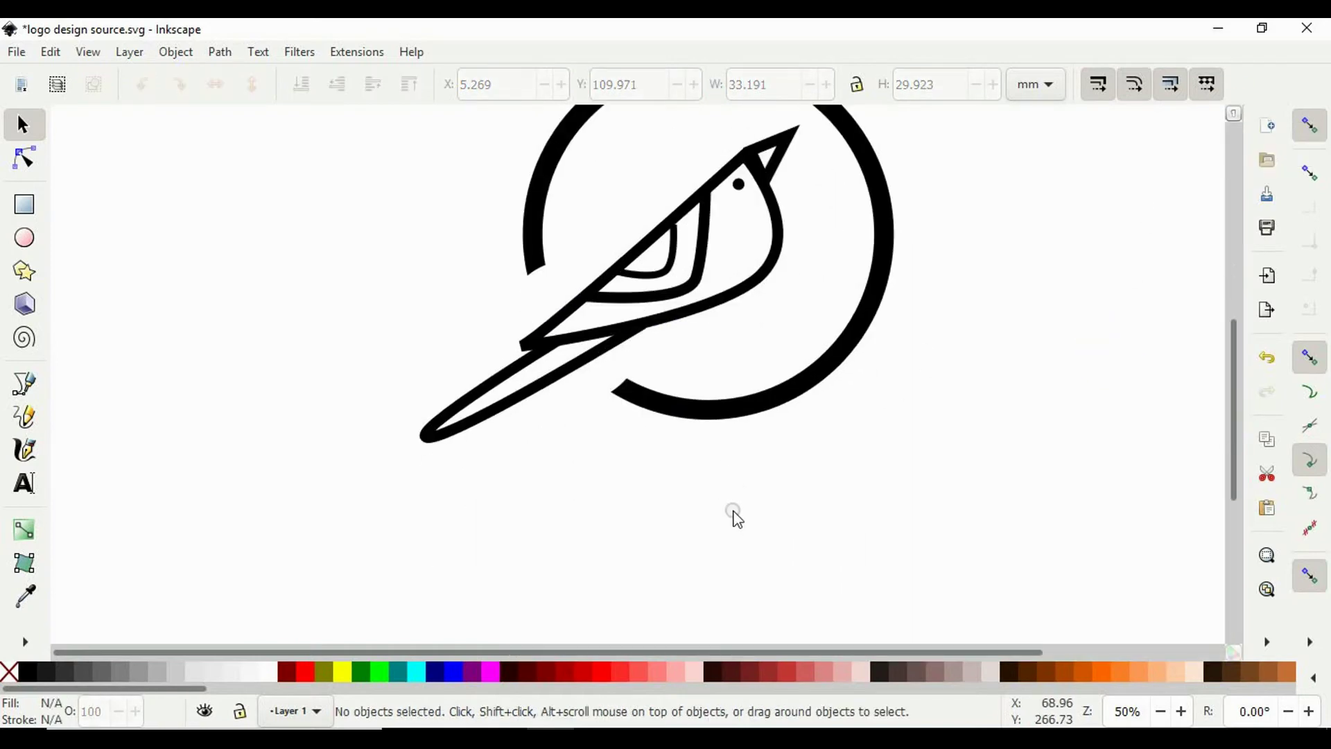
left_click(25, 237)
left_click_drag(511, 251, 627, 392)
left_click(25, 130)
double_click(525, 267)
Duplicate the end circle and place the copy over the ring's lower open end.
left_click(34, 129)
key("ctrl+d")
left_click(655, 482)
key("minus")
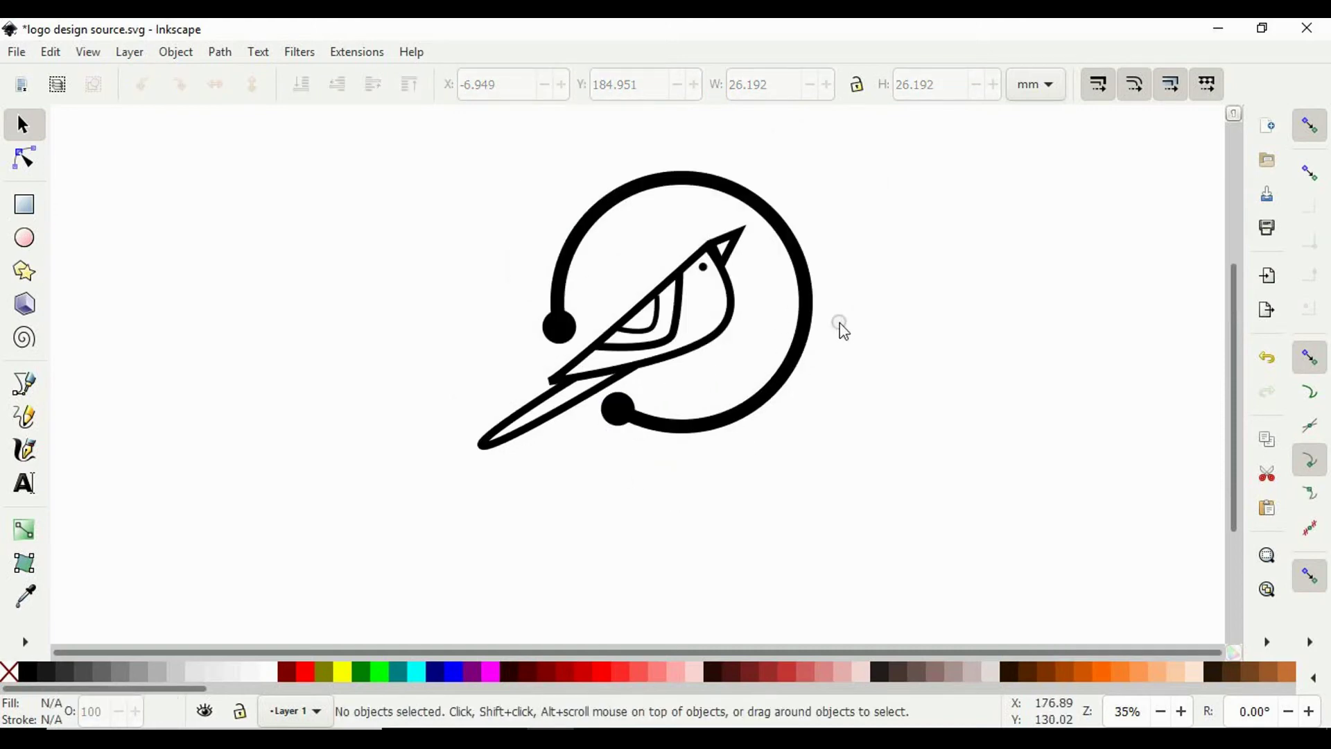
Fill the bird's beak with solid black.
left_click(729, 250)
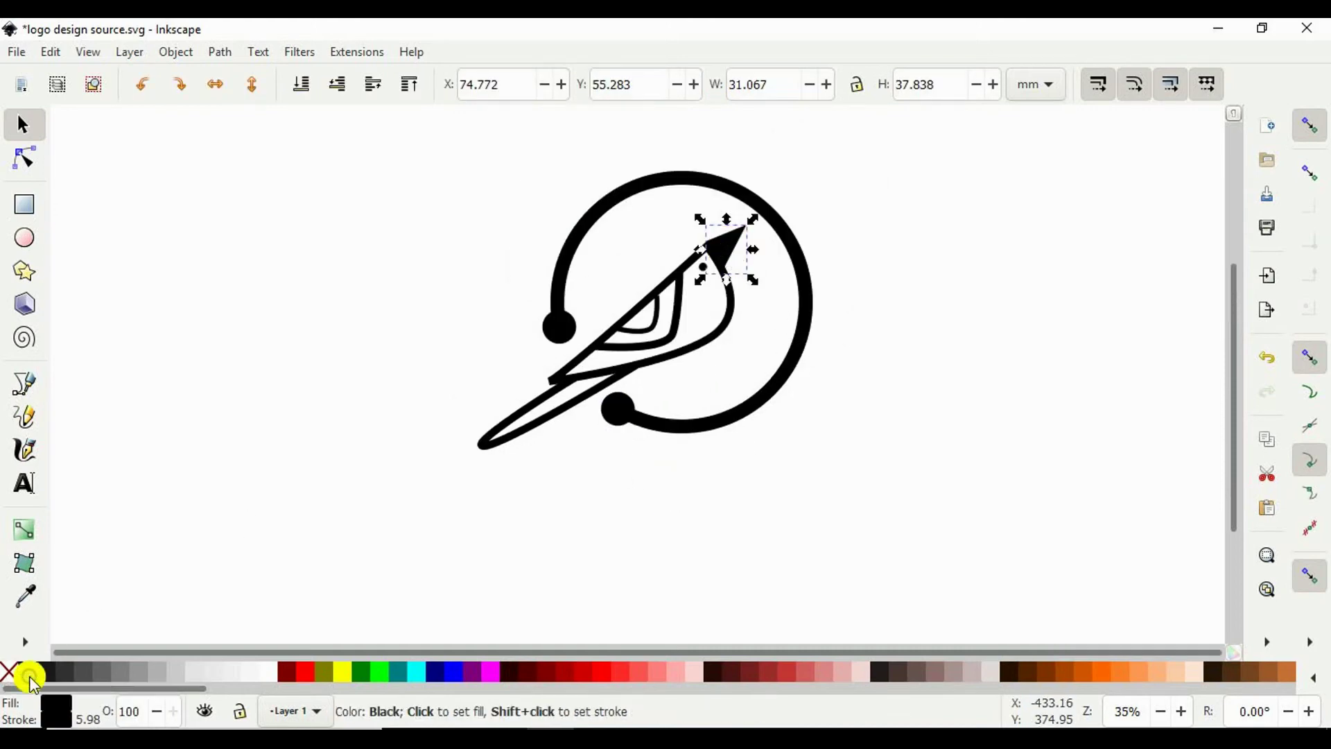
left_click(989, 444)
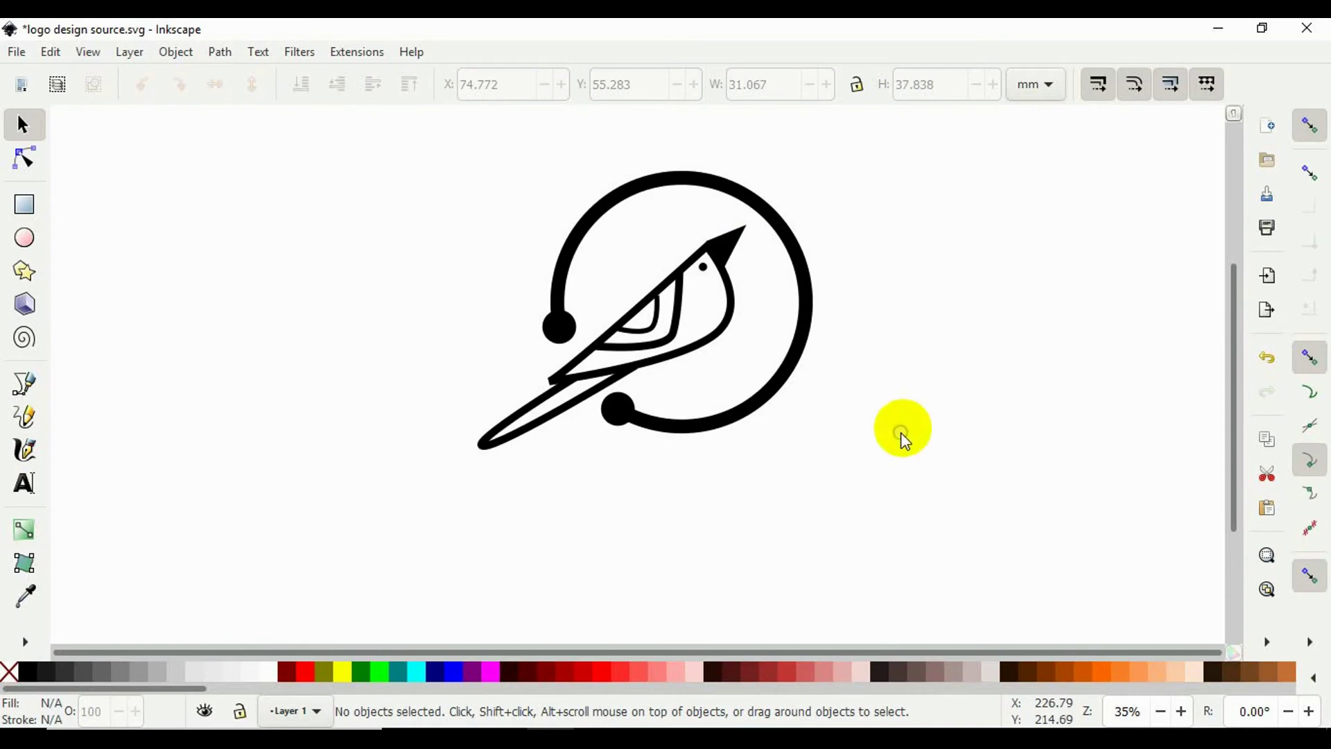
Nudge the circle on the ring's lower end slightly so it lines up better with the ring.
scroll(706, 399, "up", 1)
left_click_drag(628, 463, 626, 452)
left_click(930, 474)
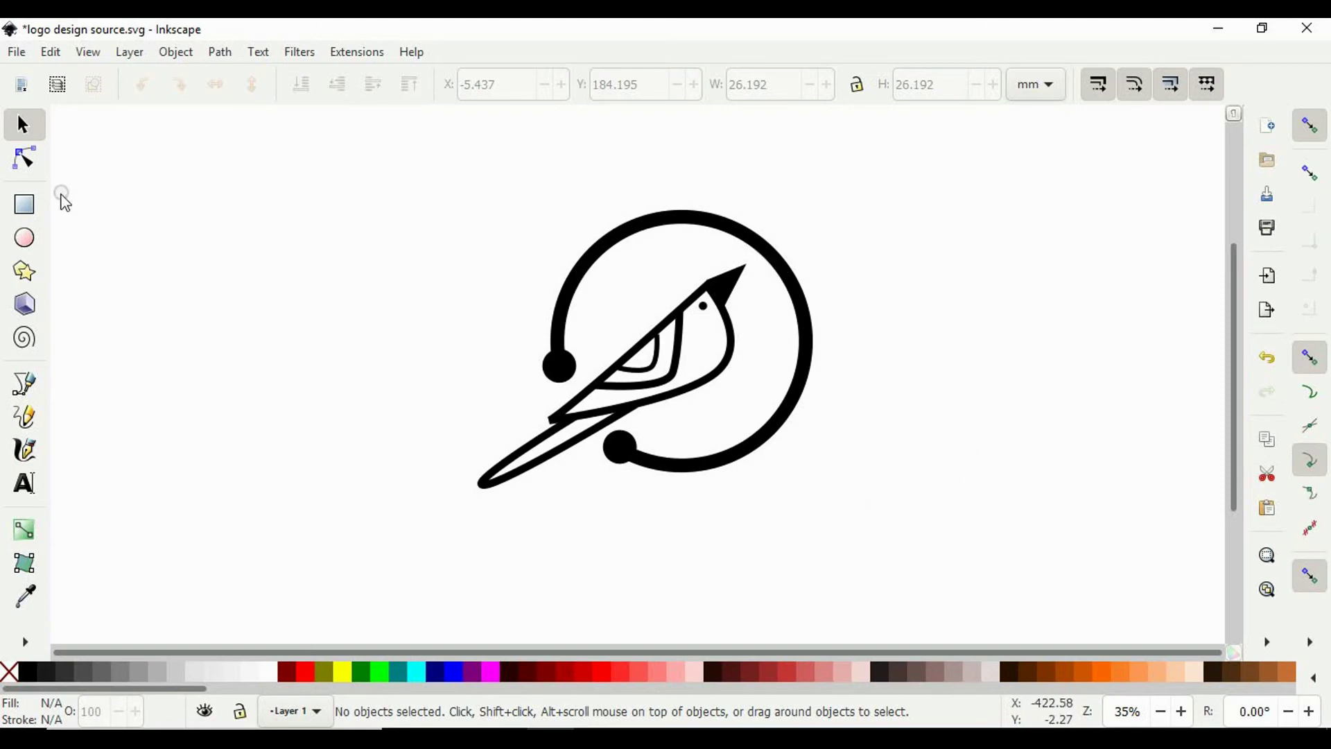
Draw a circle about 82 mm in diameter over the bird's head and back, inside the ring.
left_click(24, 238)
left_click_drag(605, 263, 713, 370)
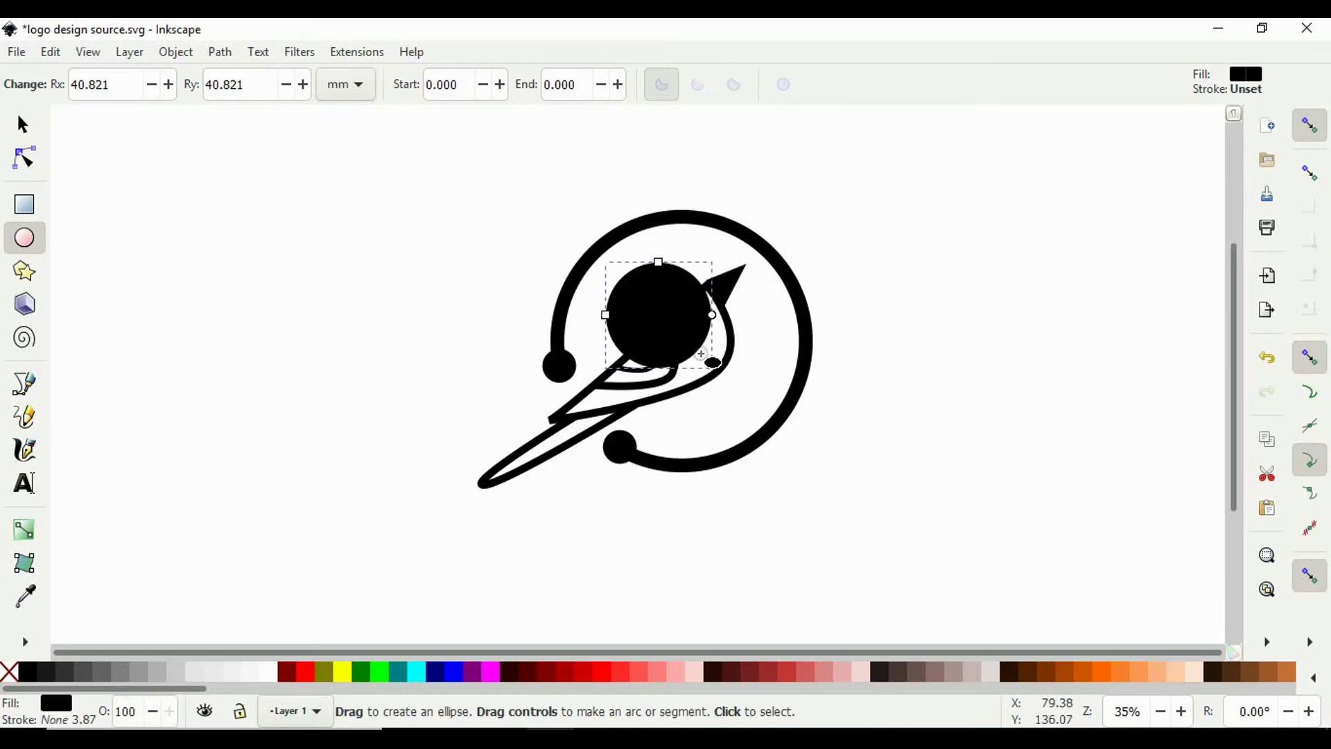
left_click(39, 121)
left_click_drag(673, 310, 677, 316)
Send the large circle behind the bird, fill it light gray, and shift it up and right behind the head.
key("End")
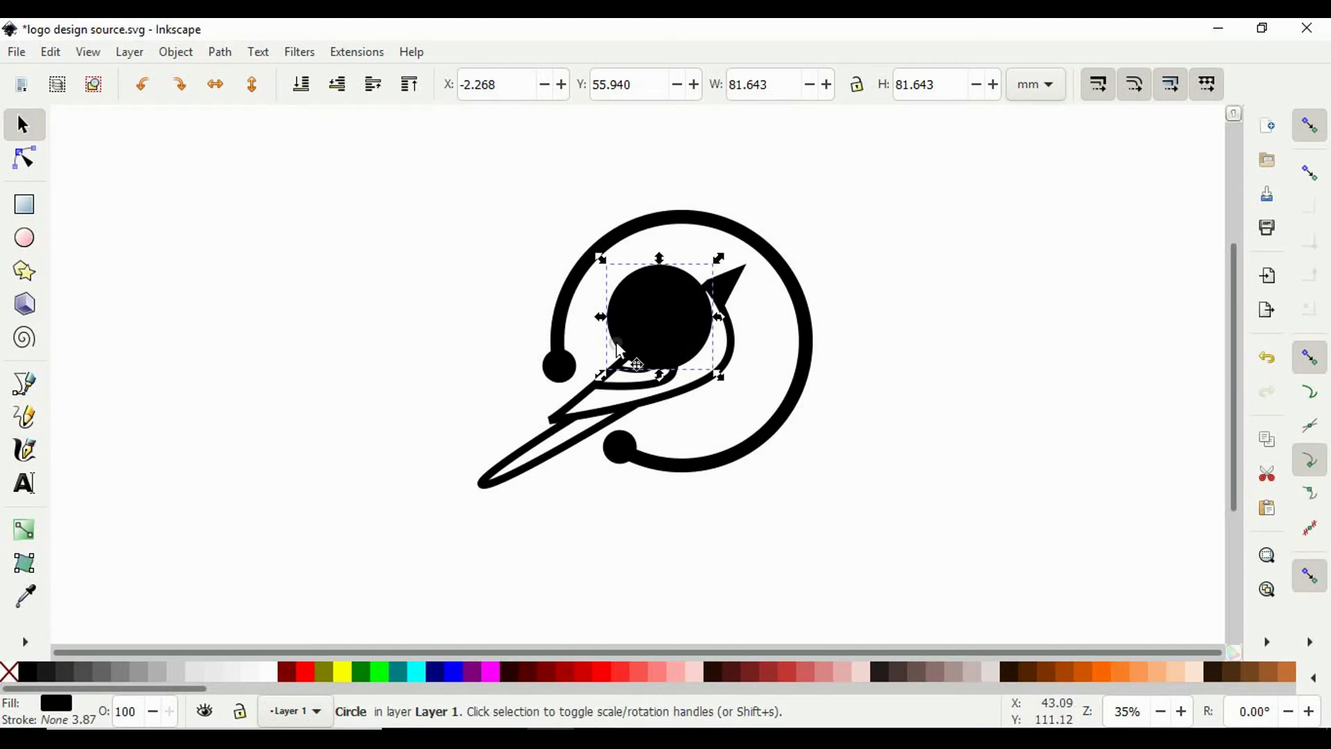
left_click(169, 672)
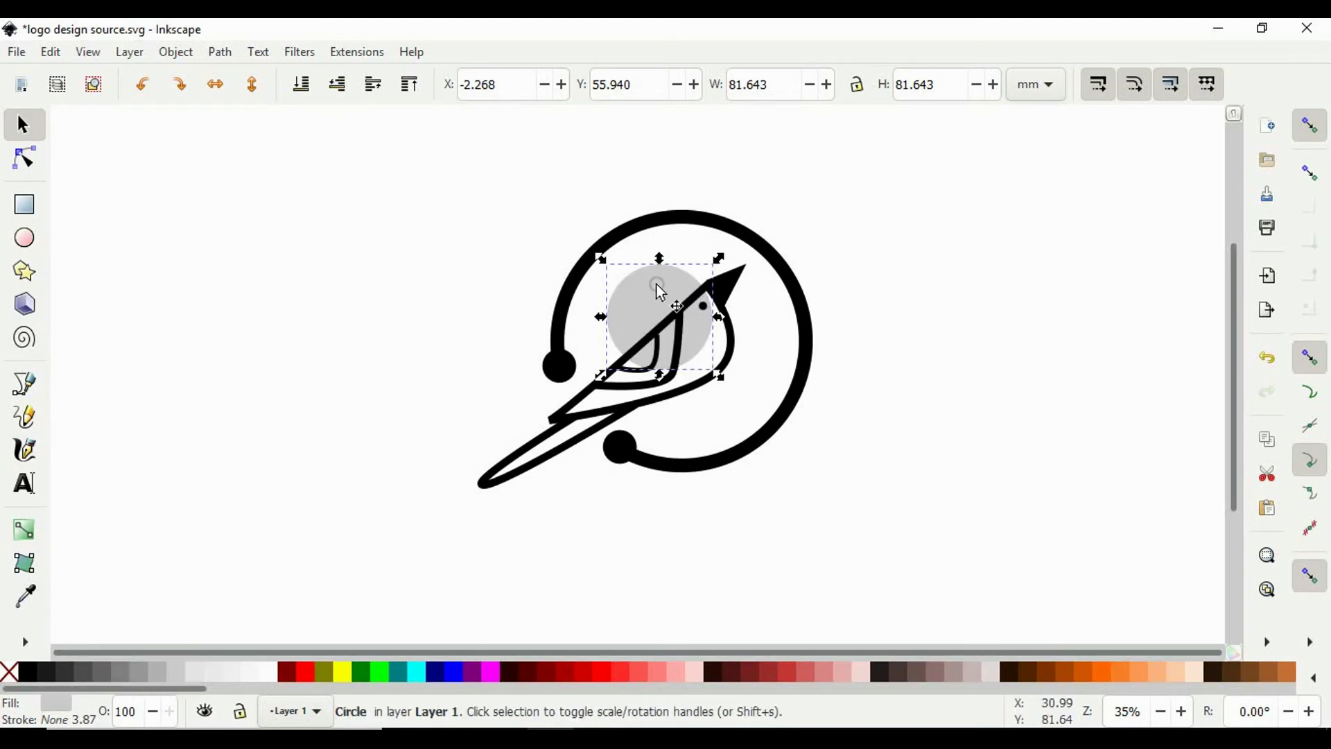
left_click_drag(646, 274, 676, 251)
left_click(934, 460)
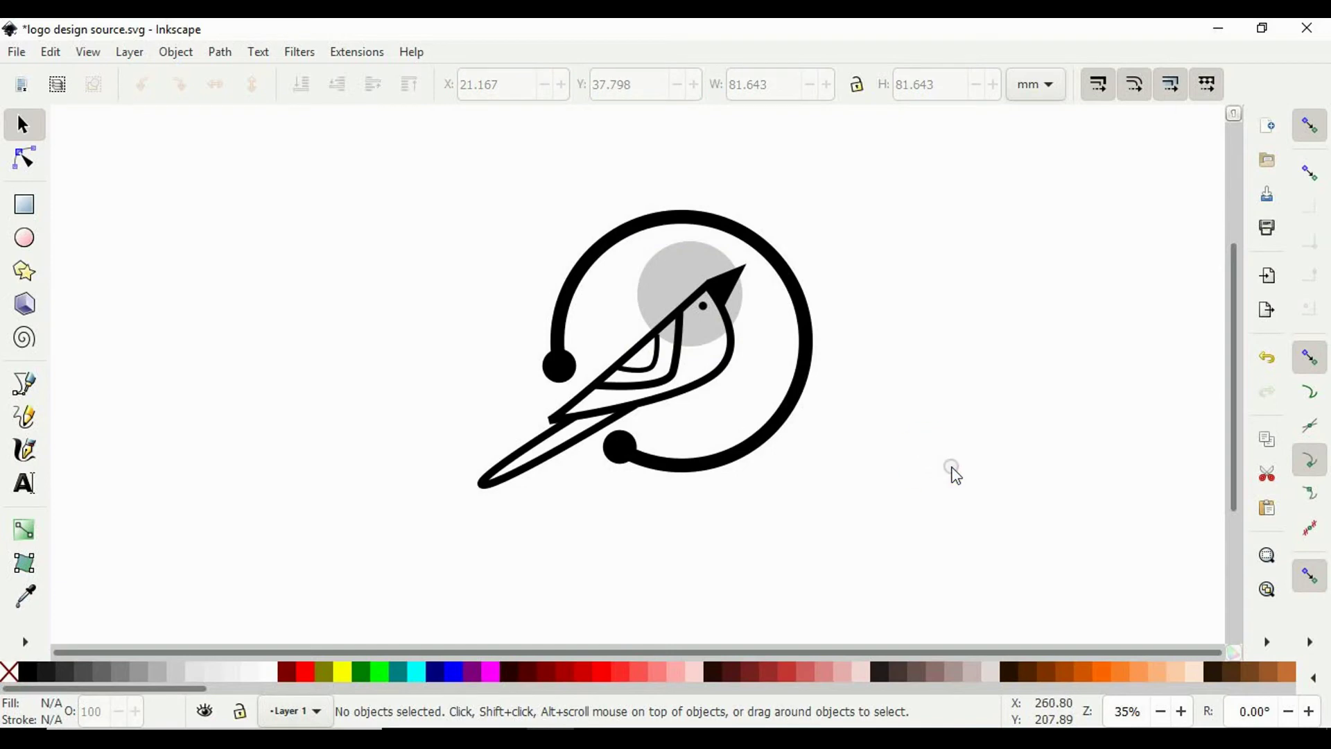
Select all the logo's objects and move them together left and slightly down.
left_click_drag(990, 549, 473, 195)
left_click_drag(692, 219, 602, 237)
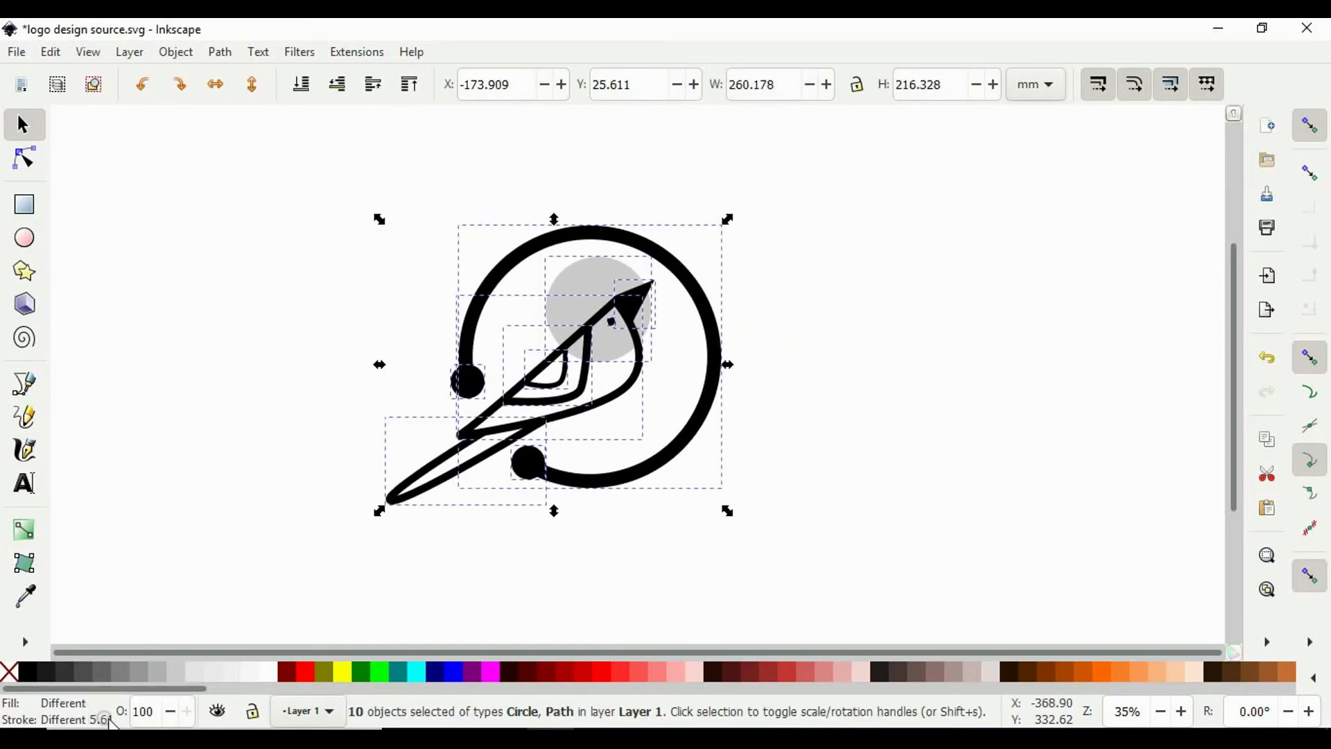
left_click(746, 561)
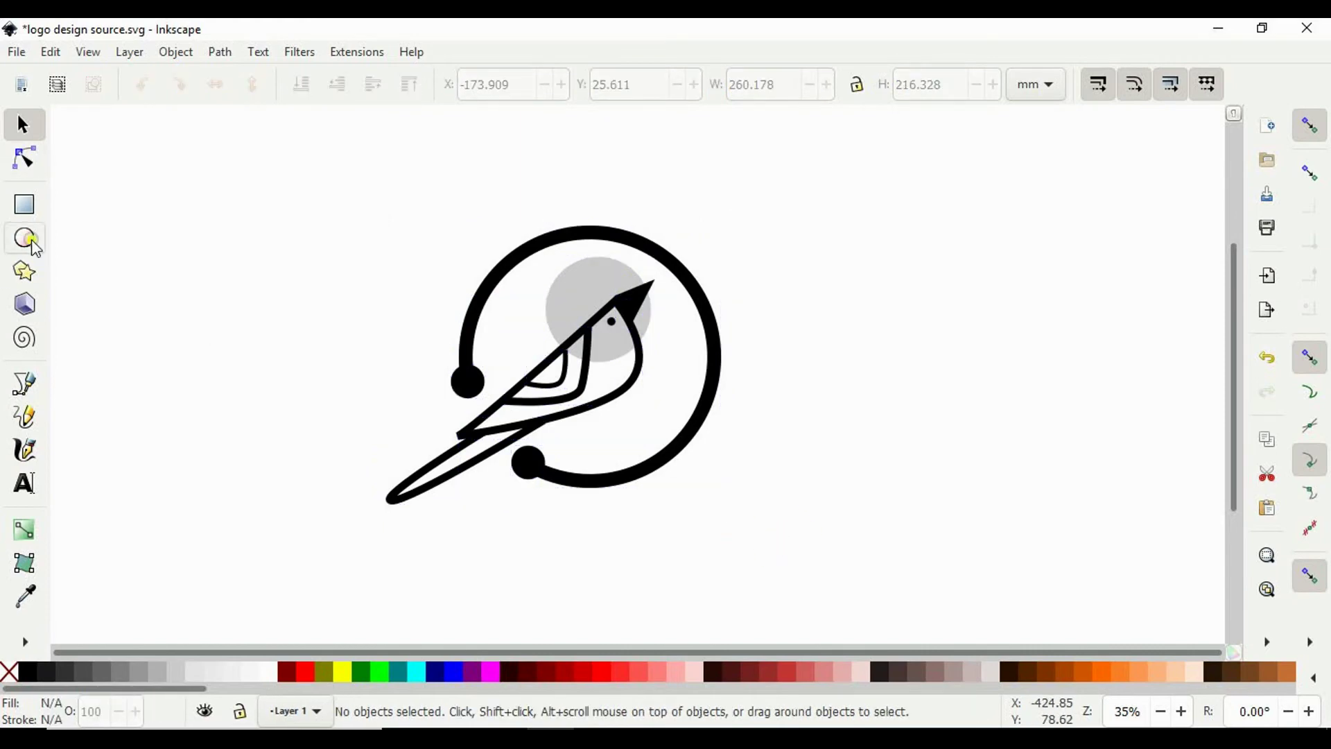
Draw a light gray circle about 14.4 mm in diameter inside the ring's upper end circle and duplicate it into the lower one.
left_click(31, 241)
scroll(445, 409, "up", 3)
mouse_move(466, 269)
left_mouse_down()
mouse_move(550, 345)
mouse_move(531, 339)
mouse_move(707, 572)
left_mouse_up()
left_click(22, 125)
key("ctrl+d")
Move the upper end node of the inner wing curve into the back line so the stroke joins it cleanly.
scroll(267, 333, "down", 1)
scroll(678, 289, "up", 3)
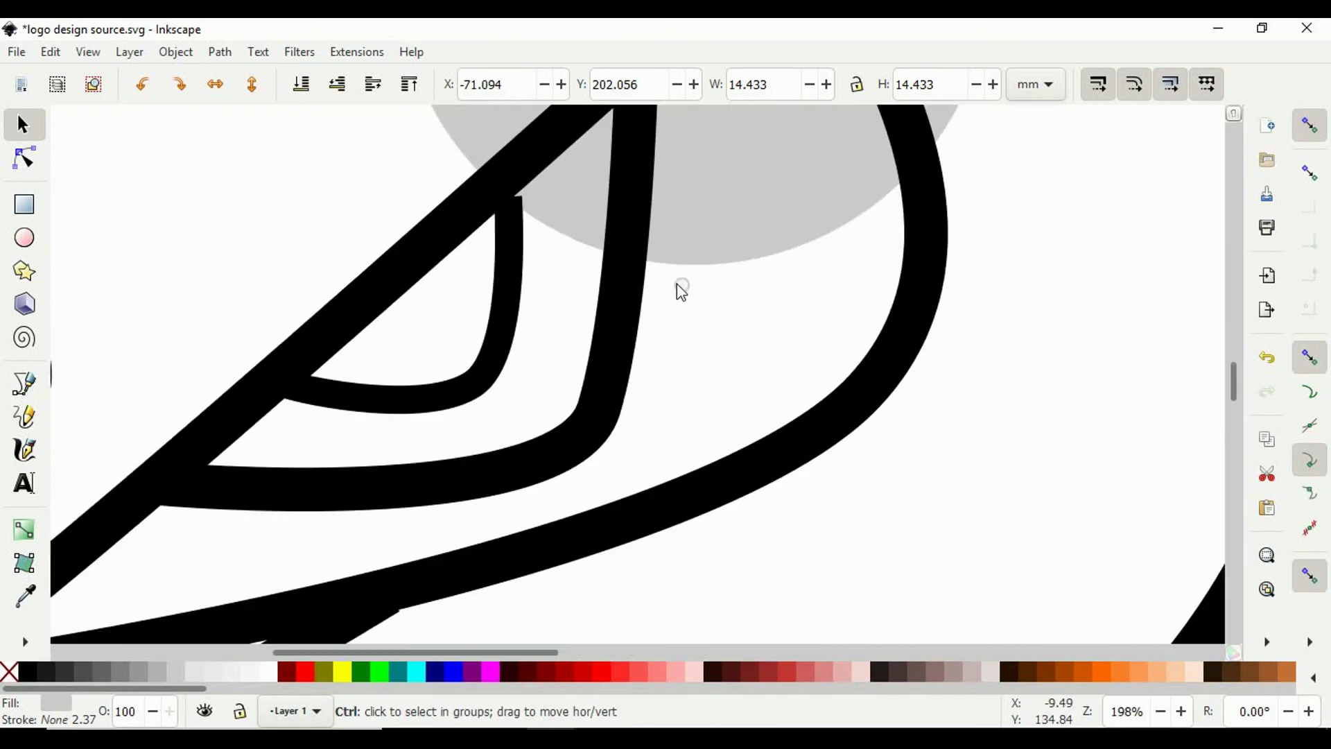
double_click(510, 209)
left_click_drag(511, 197, 506, 176)
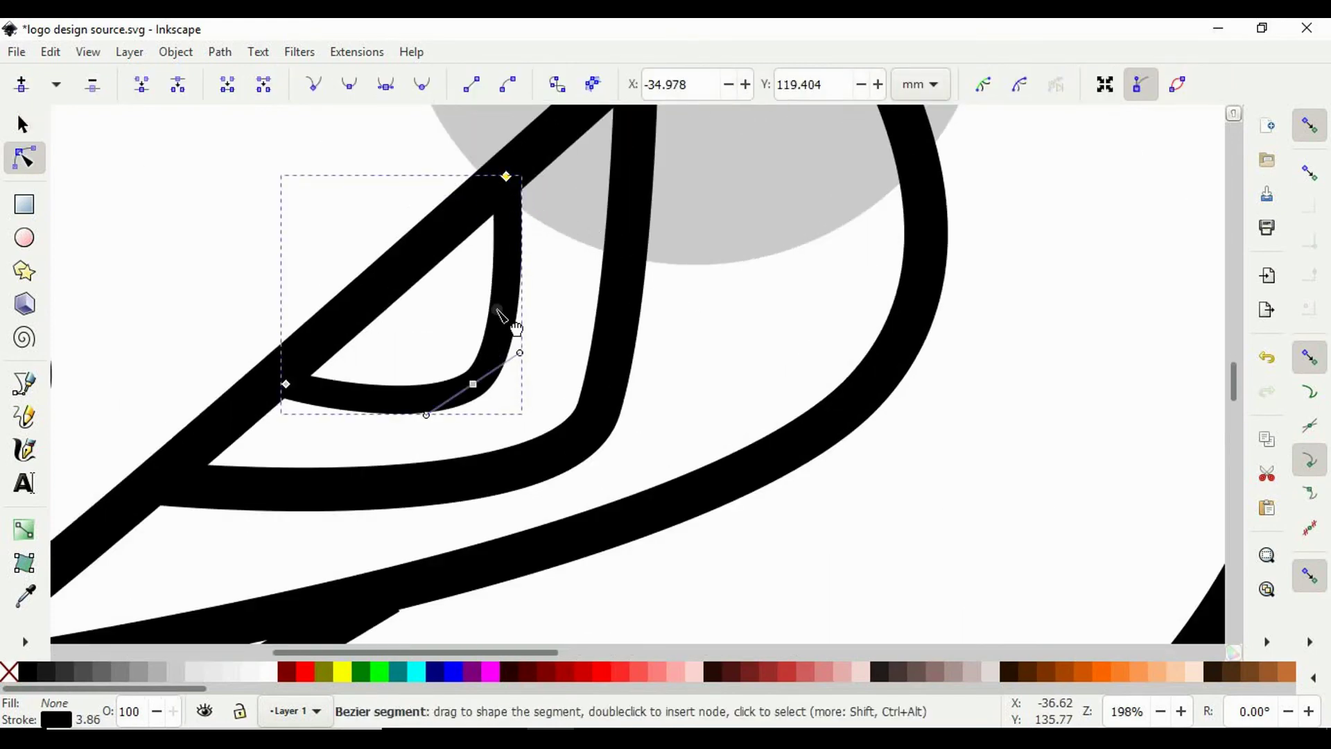
key("s")
scroll(734, 396, "down", 4)
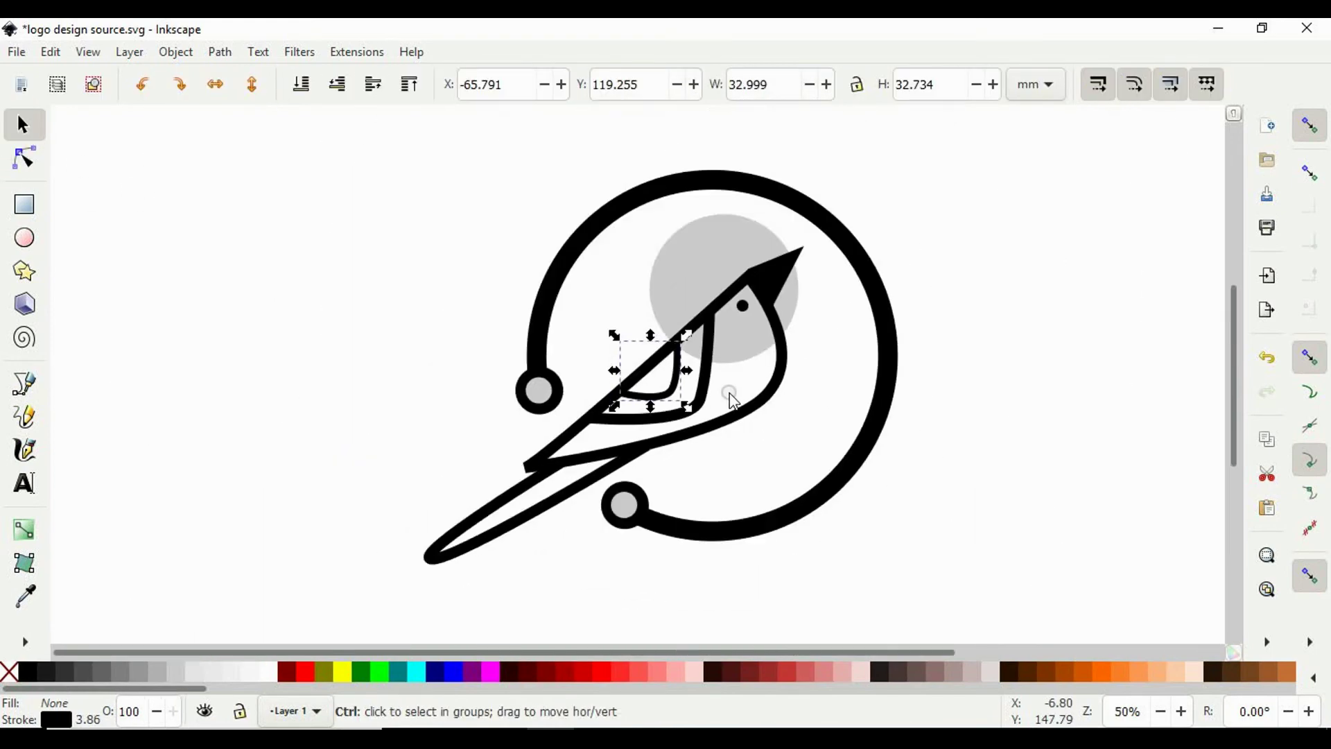
left_click(1033, 459)
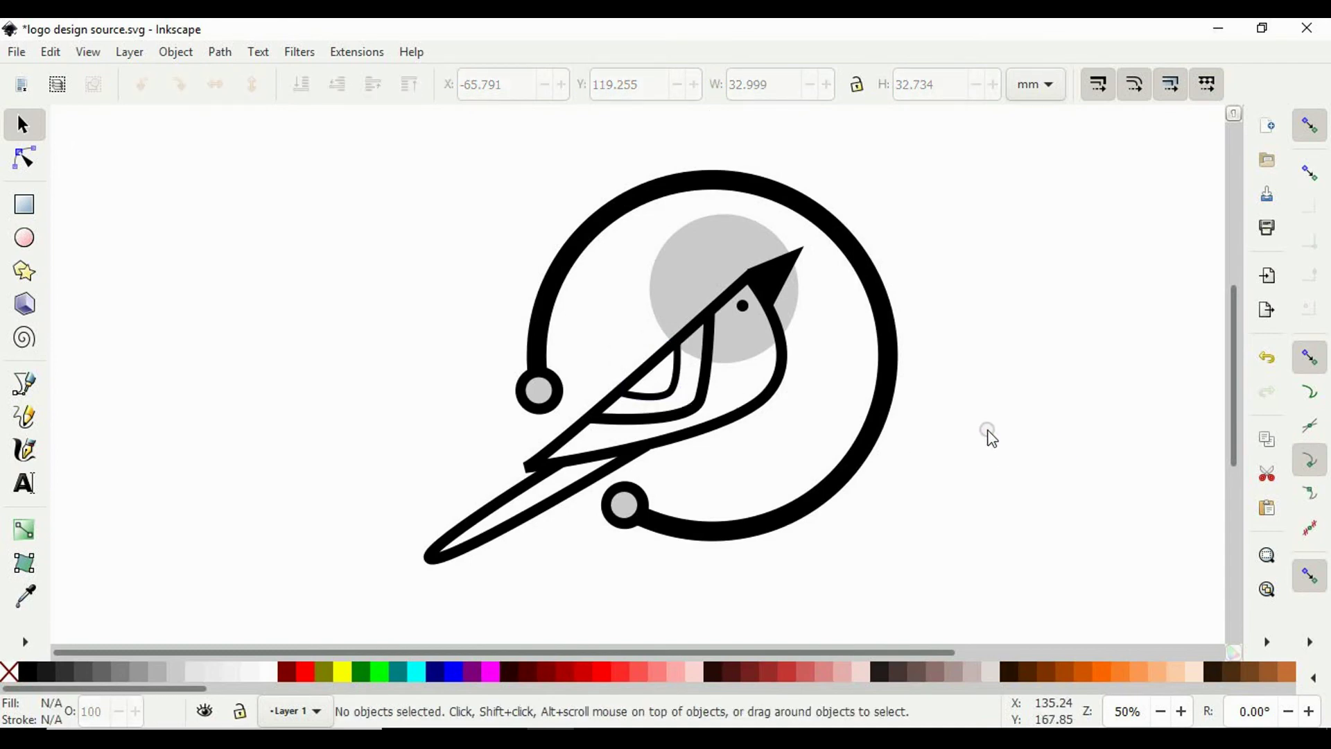
Copy the small gray circle from the ring's lower end onto the bird's eye and shrink it to fit inside.
left_click(634, 509)
left_click_drag(642, 529, 741, 316)
scroll(739, 340, "up", 6)
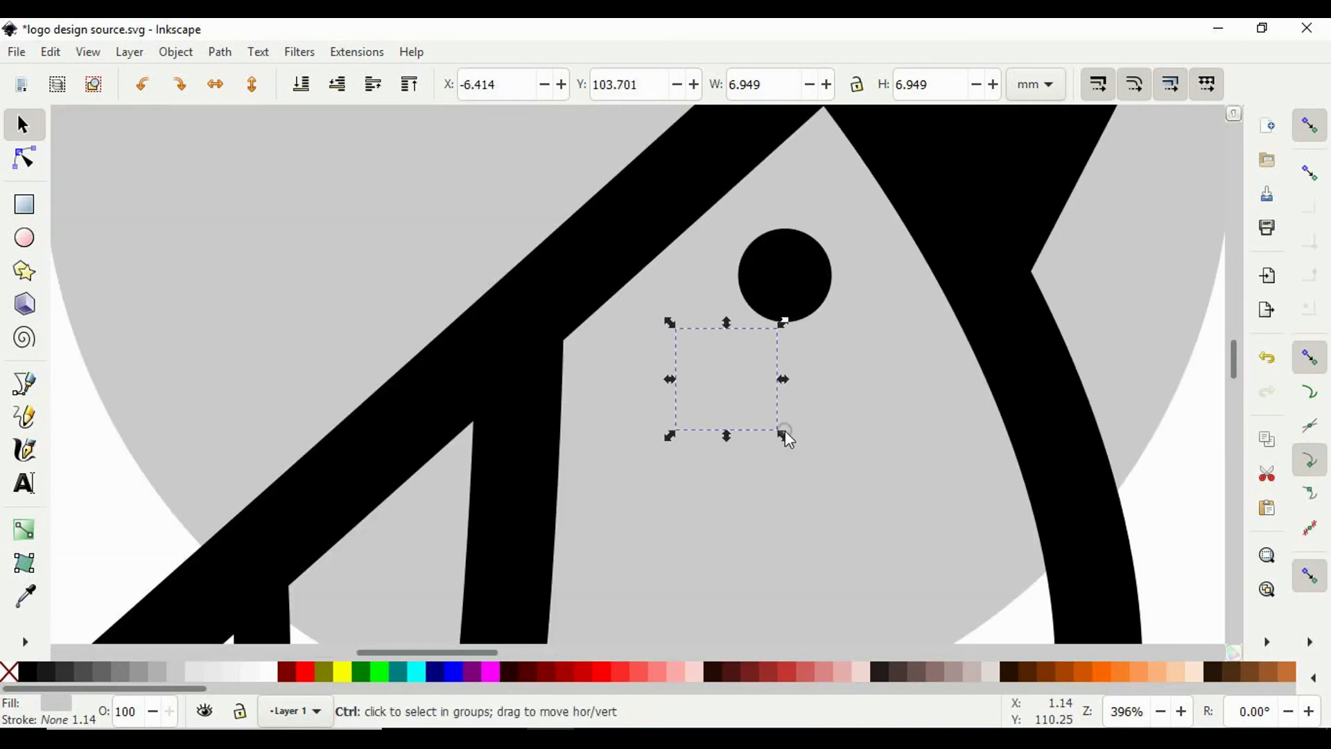
left_click_drag(785, 431, 788, 277)
left_click(713, 452)
scroll(697, 449, "down", 2)
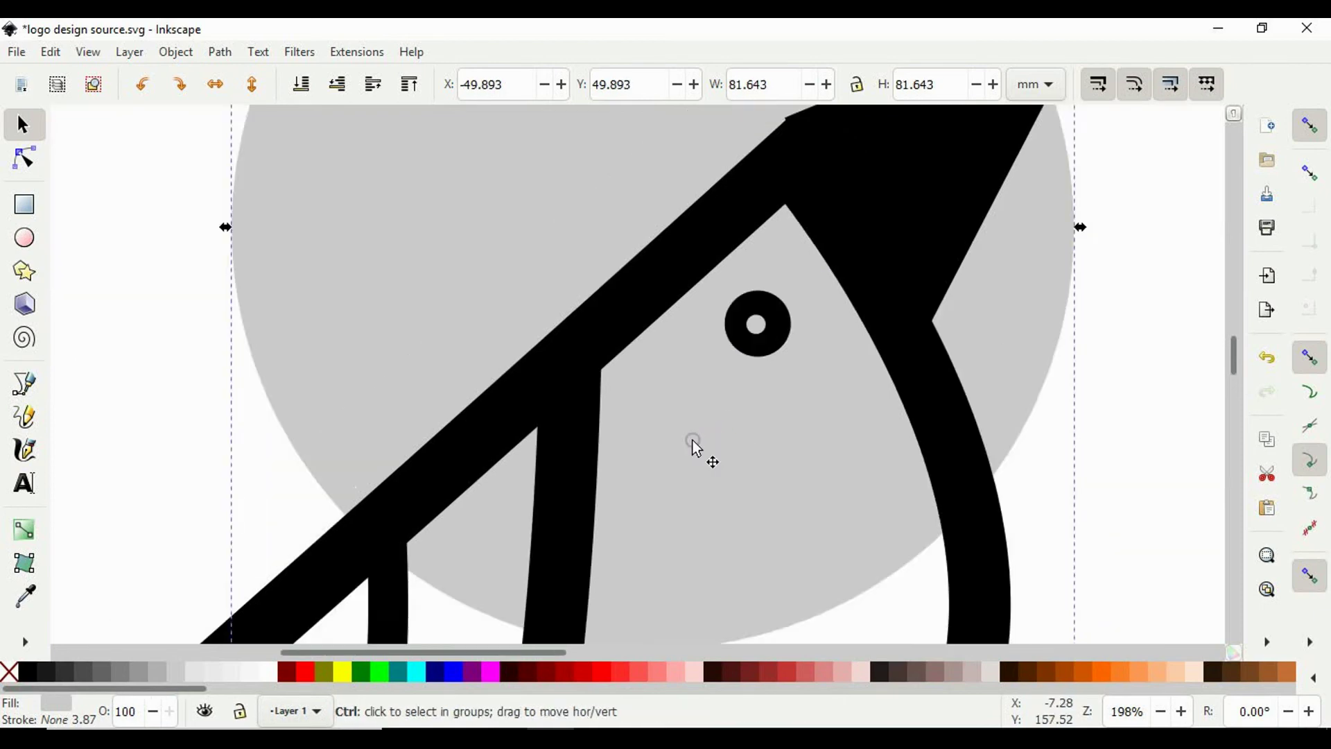
scroll(695, 447, "down", 4)
scroll(934, 456, "down", 2)
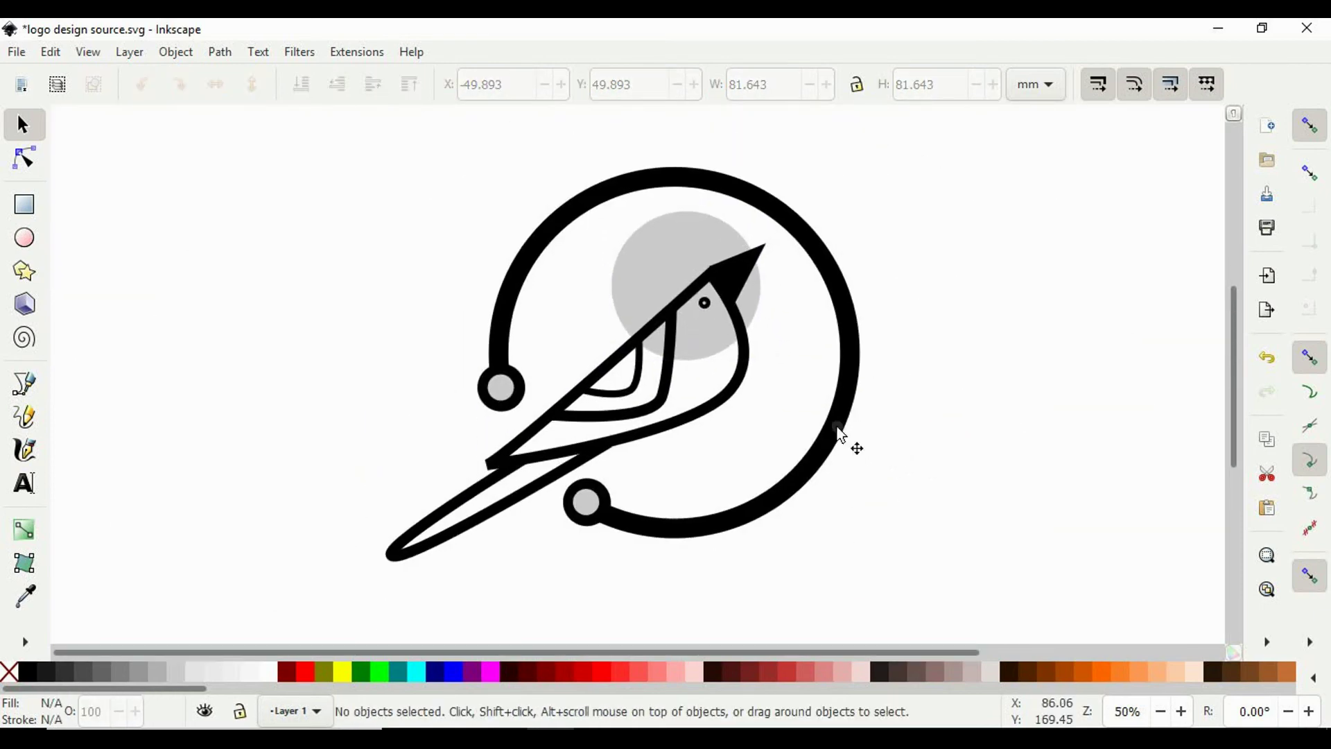
Select the whole logo and move it left and slightly up to leave room beneath it.
scroll(847, 439, "down", 1, "ctrl")
left_click_drag(977, 574, 511, 182)
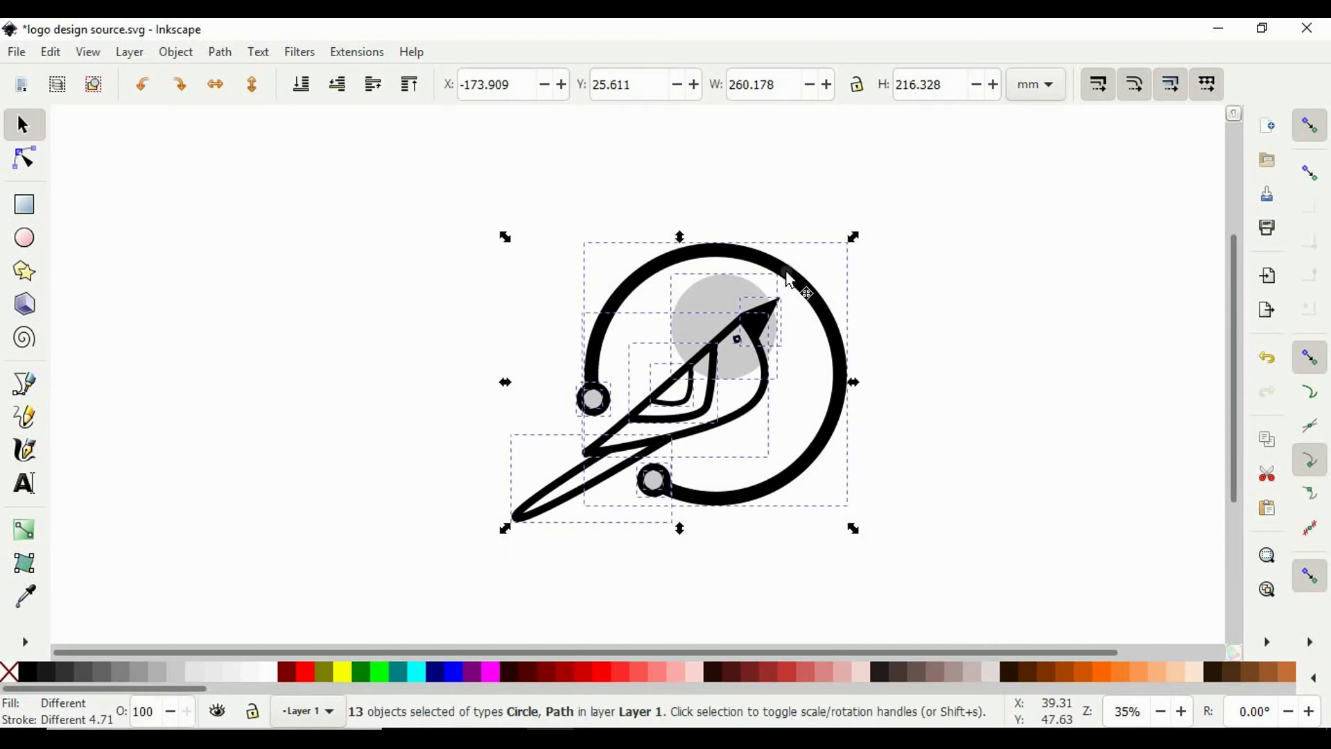
left_click_drag(776, 302, 694, 278)
left_click(883, 445)
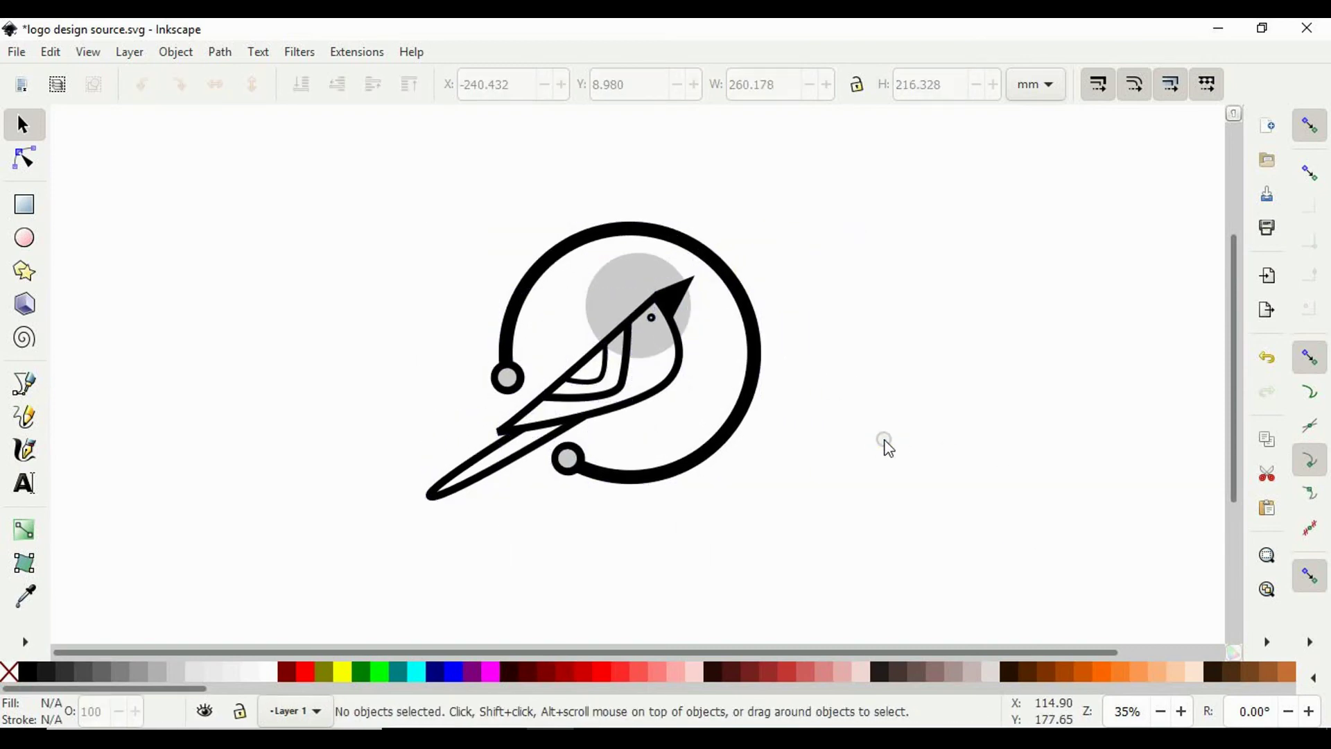
Add the text "Birdlogo" below the ring and set its style to Bold.
left_click(25, 486)
left_click(565, 556)
type("Bi")
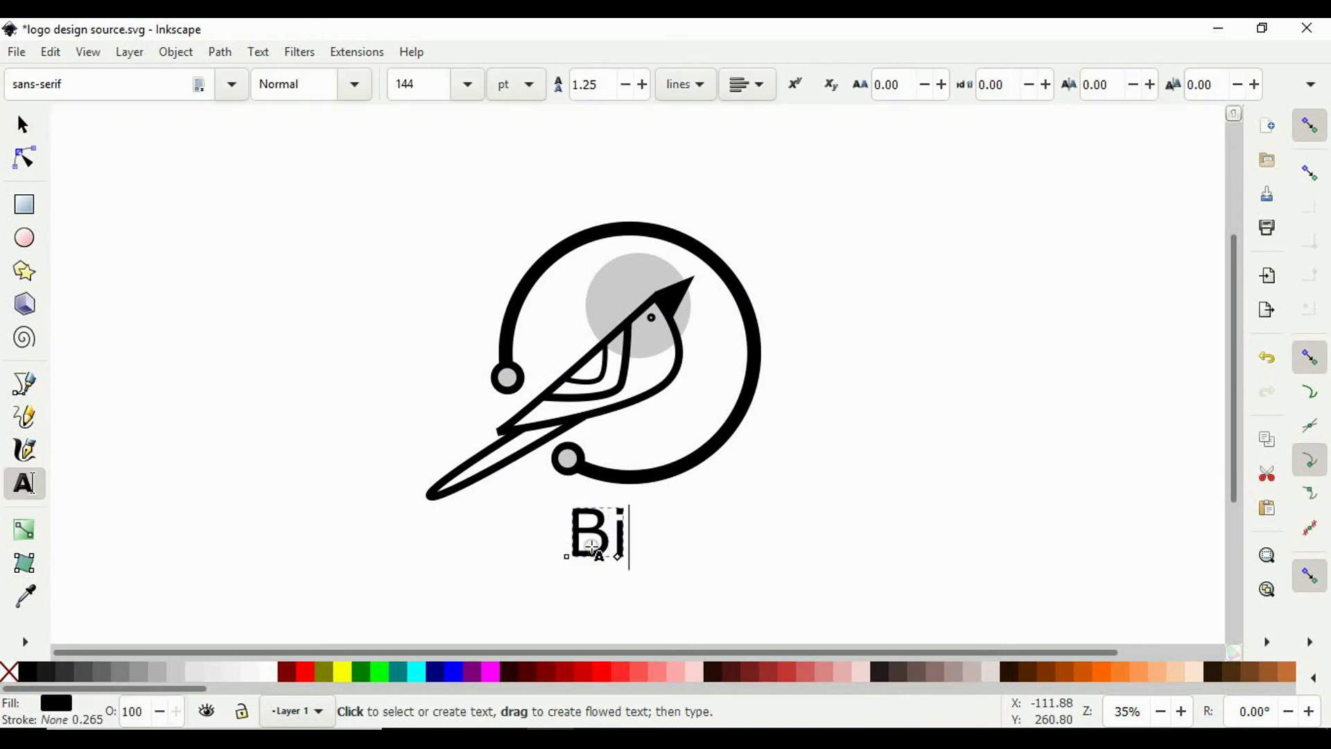
type("rdlogo")
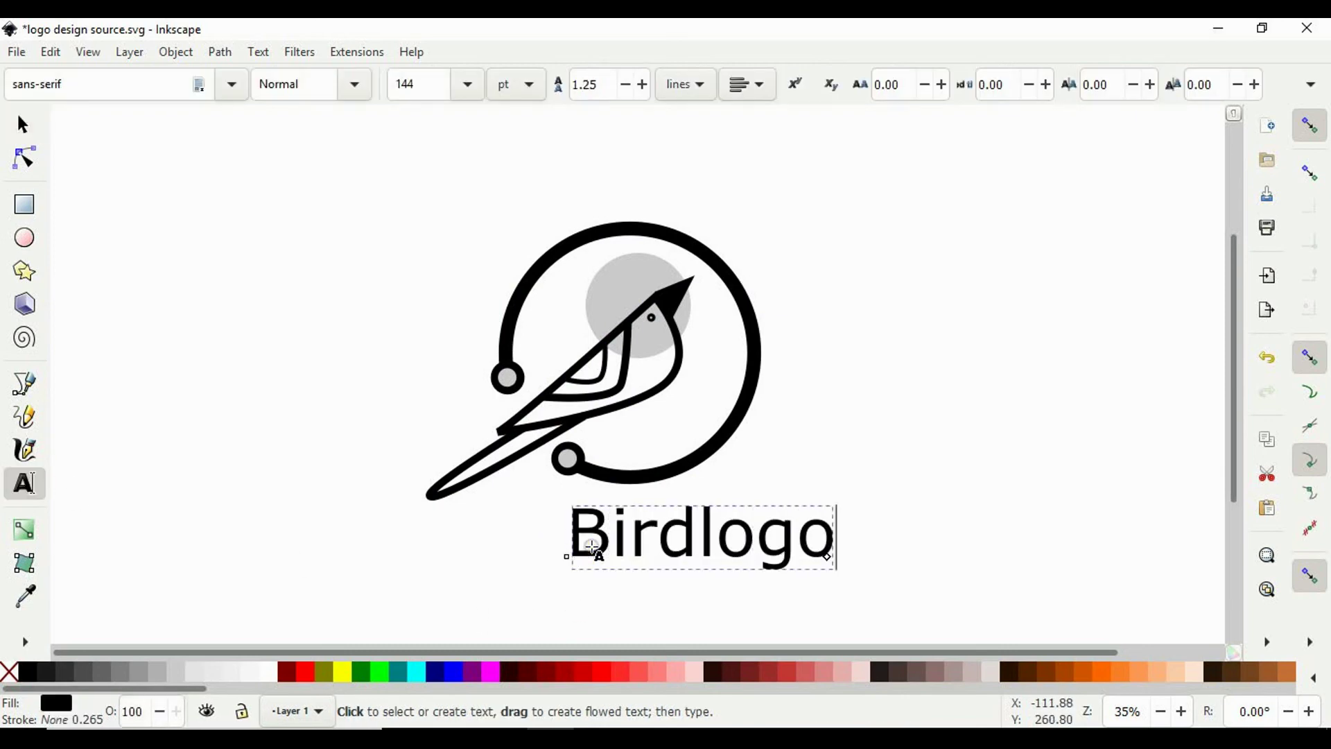
key("ctrl+a")
left_click(365, 94)
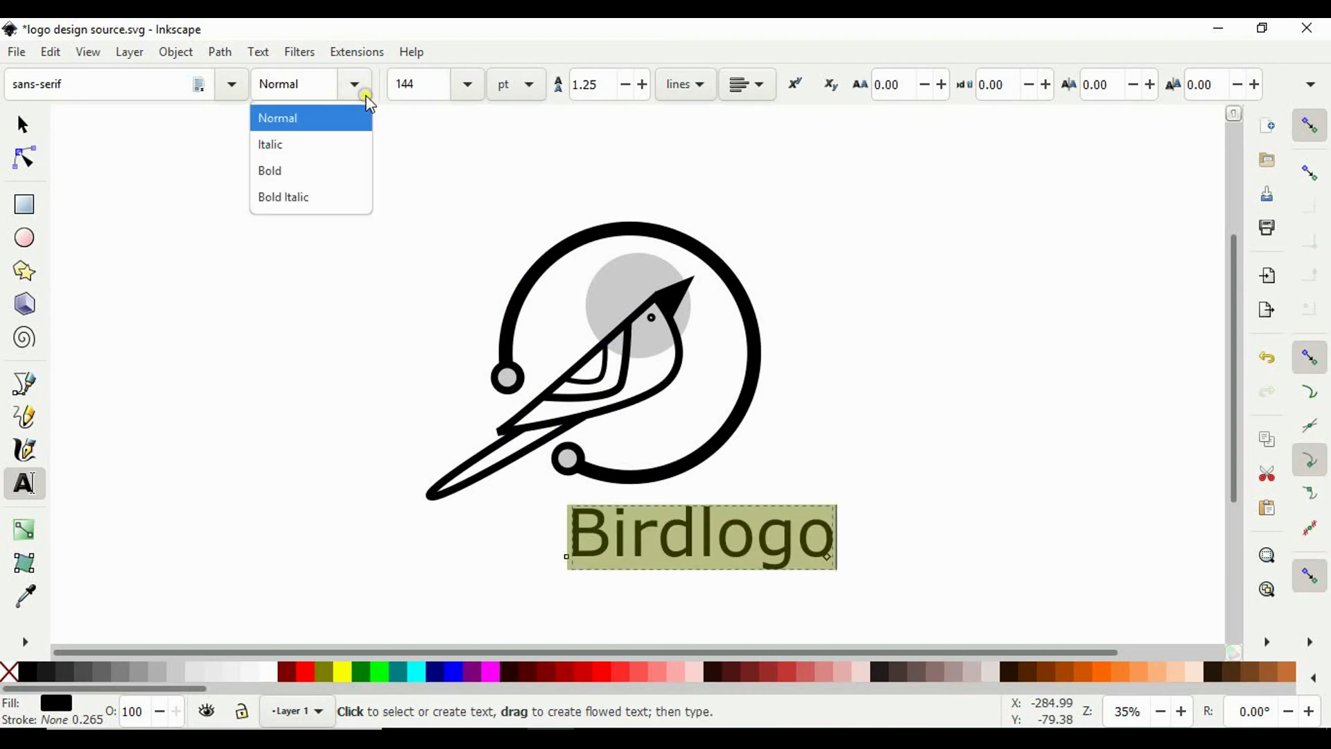
left_click(303, 170)
Position the text centrally just beneath the ring and fill it dark gray.
key("F1")
left_click_drag(731, 520, 636, 503)
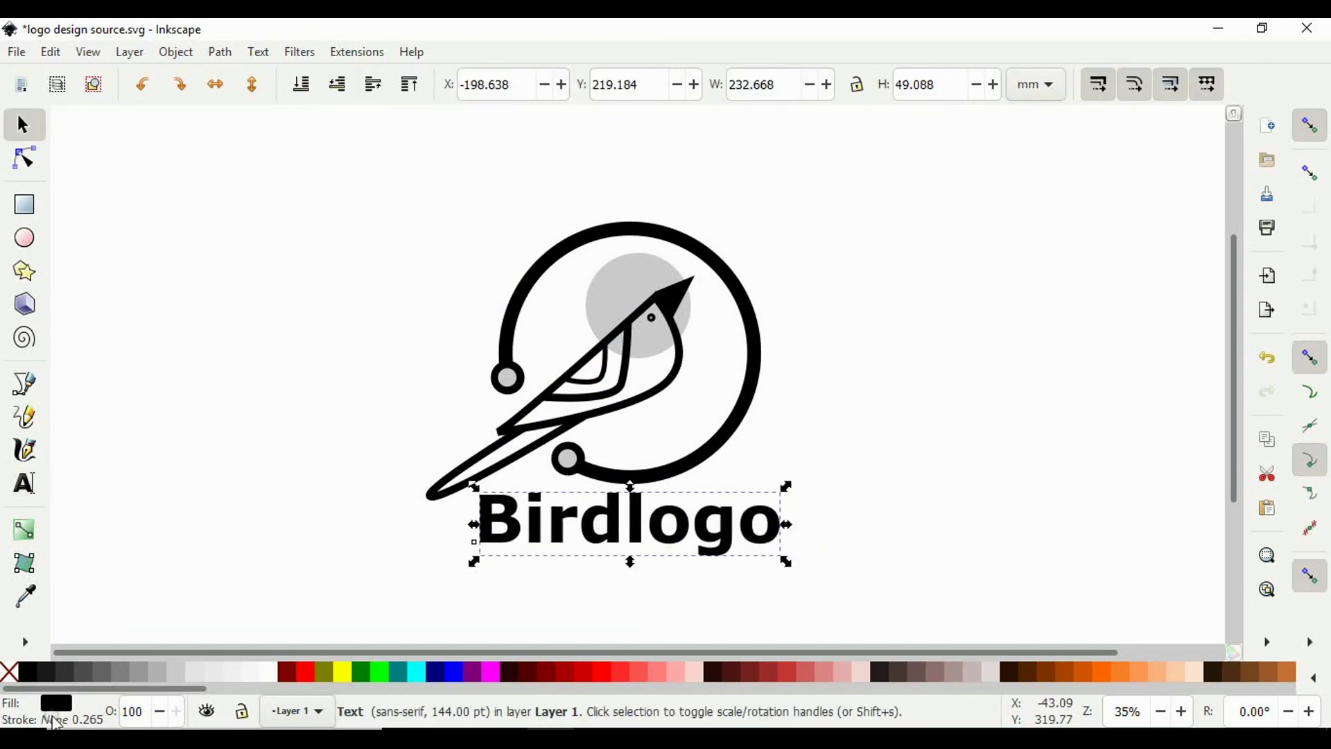
left_click(82, 672)
left_click(911, 598)
left_click_drag(723, 525, 714, 522)
left_click(911, 494)
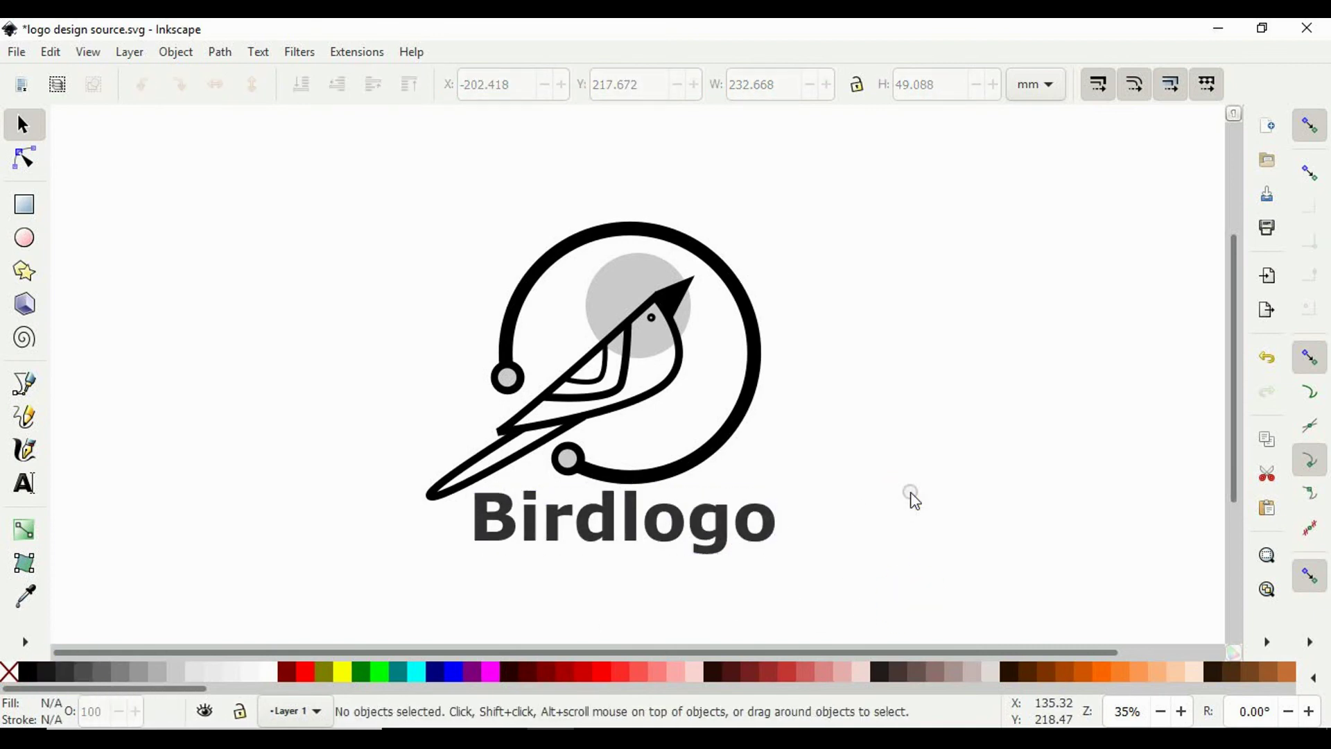